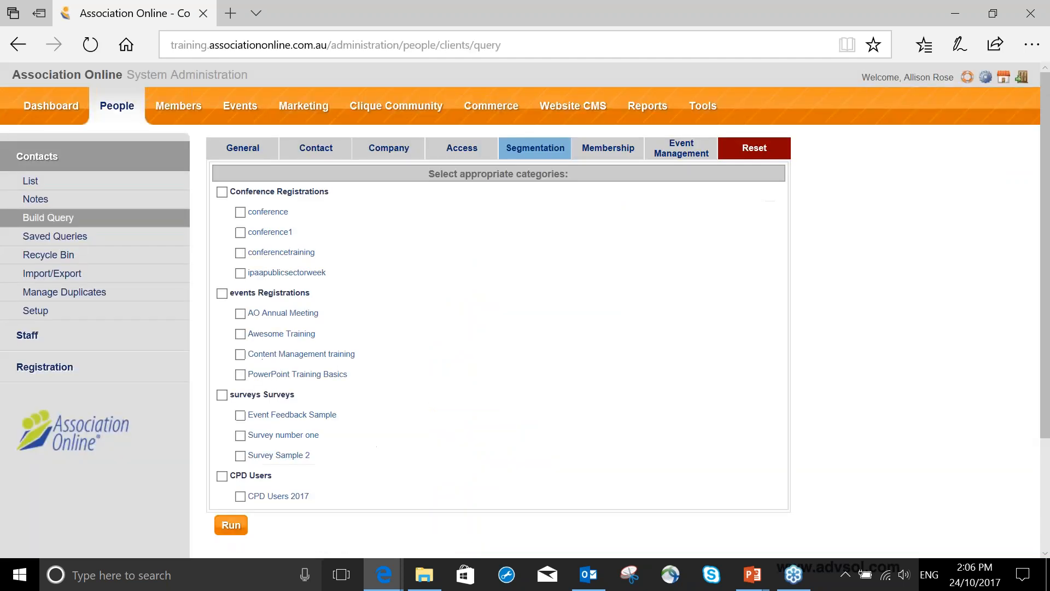
- Clear all query criteria and go to the General criteria of the contact query
click(754, 148)
click(247, 153)
click(763, 154)
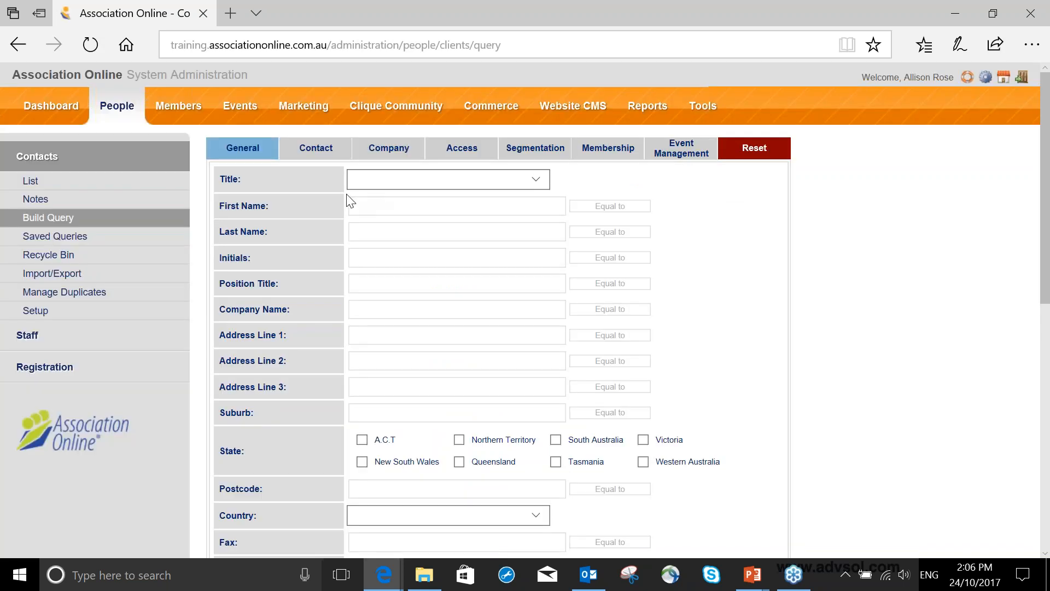
- Examine the available query criteria under General, Contact, Company, Access, Segmentation, Membership and Event Management
scroll(350, 200, down, 2)
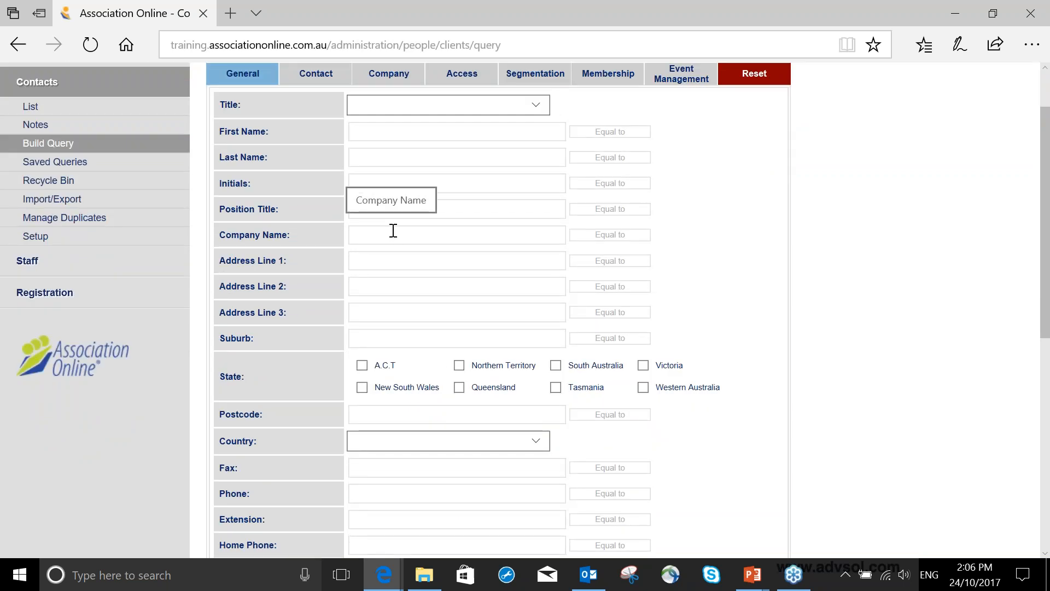
scroll(393, 230, down, 4)
scroll(393, 230, up, 6)
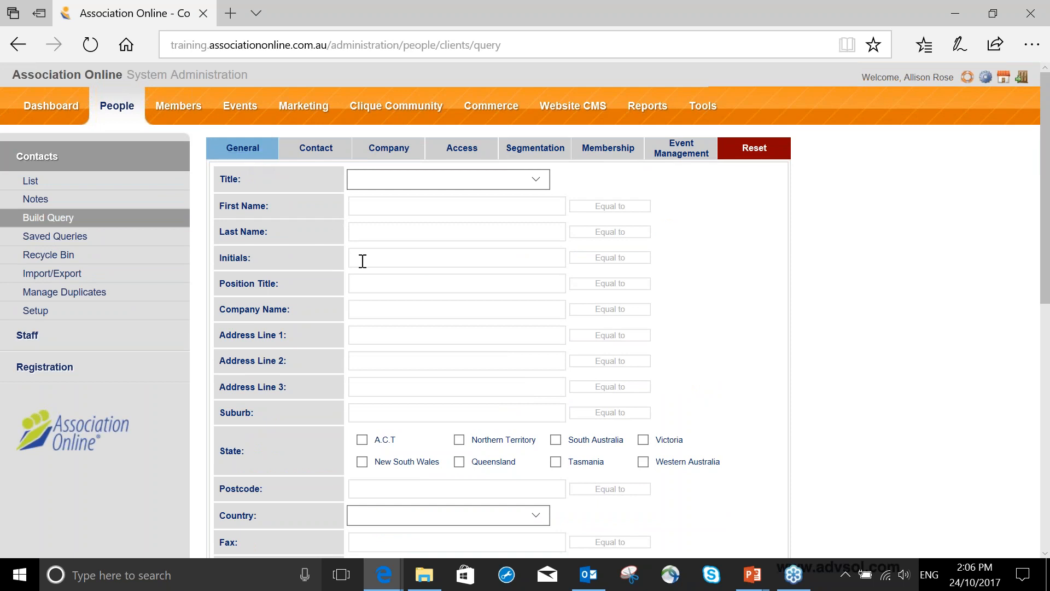
scroll(363, 261, down, 7)
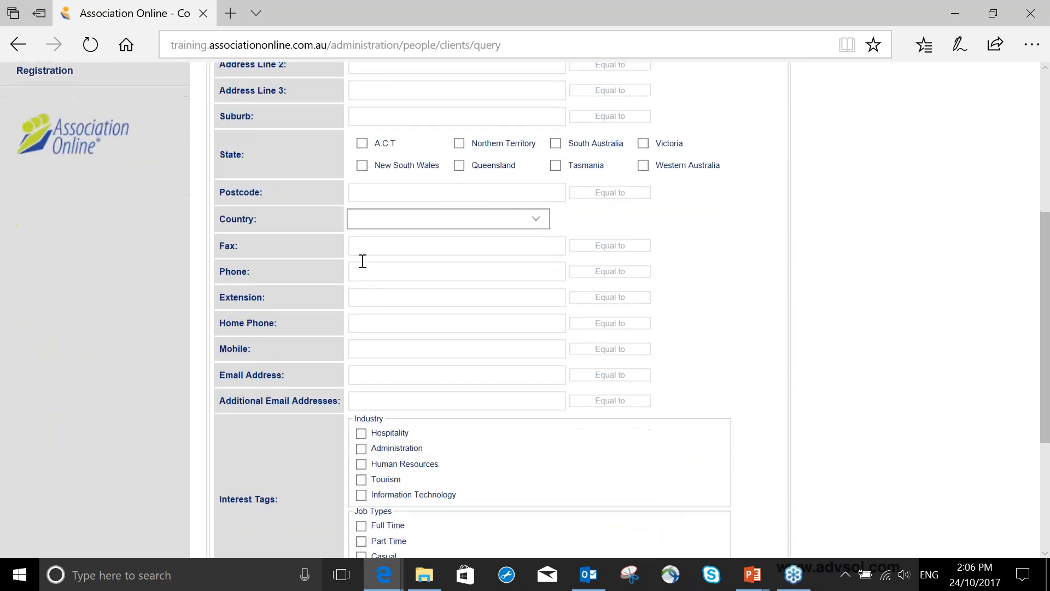
scroll(362, 261, up, 7)
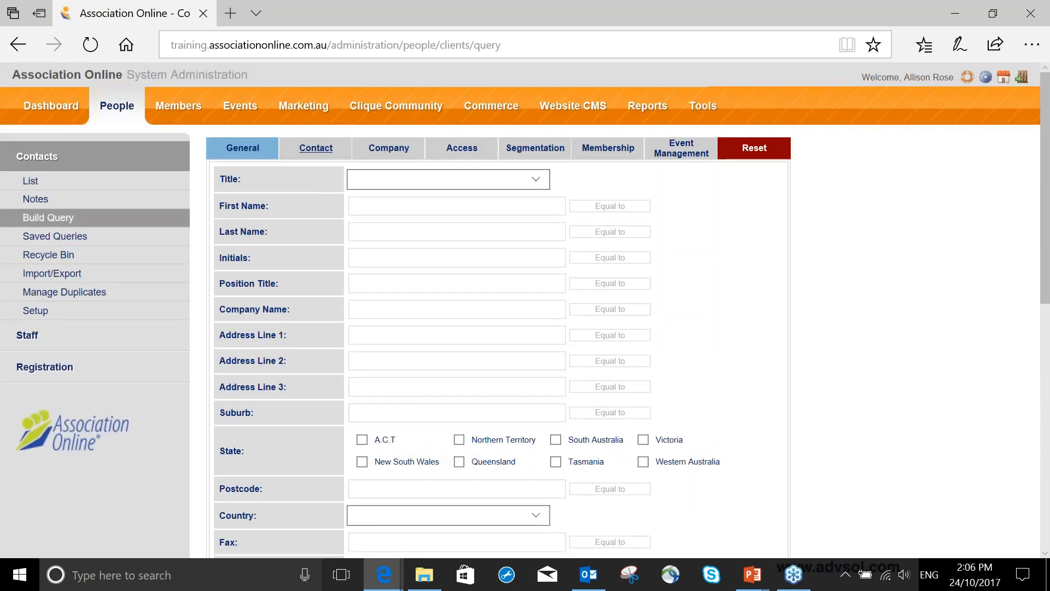
click(316, 147)
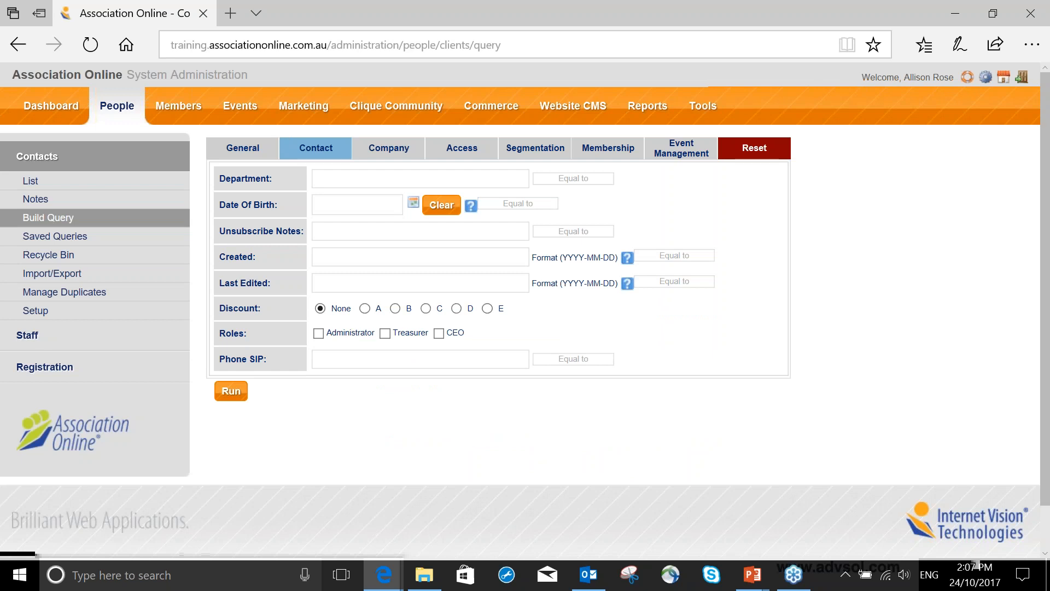
click(392, 155)
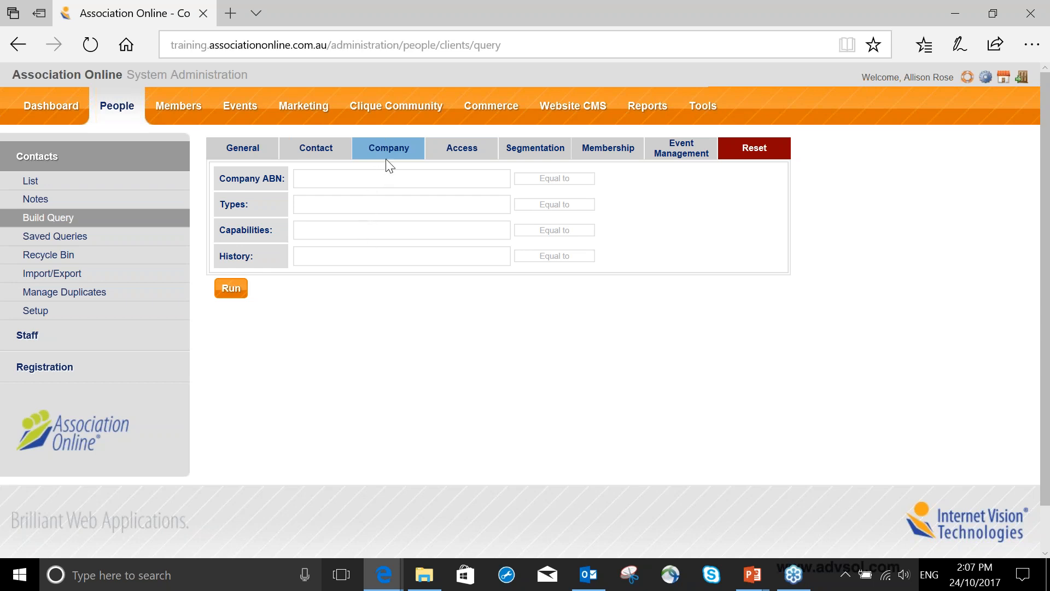
click(472, 155)
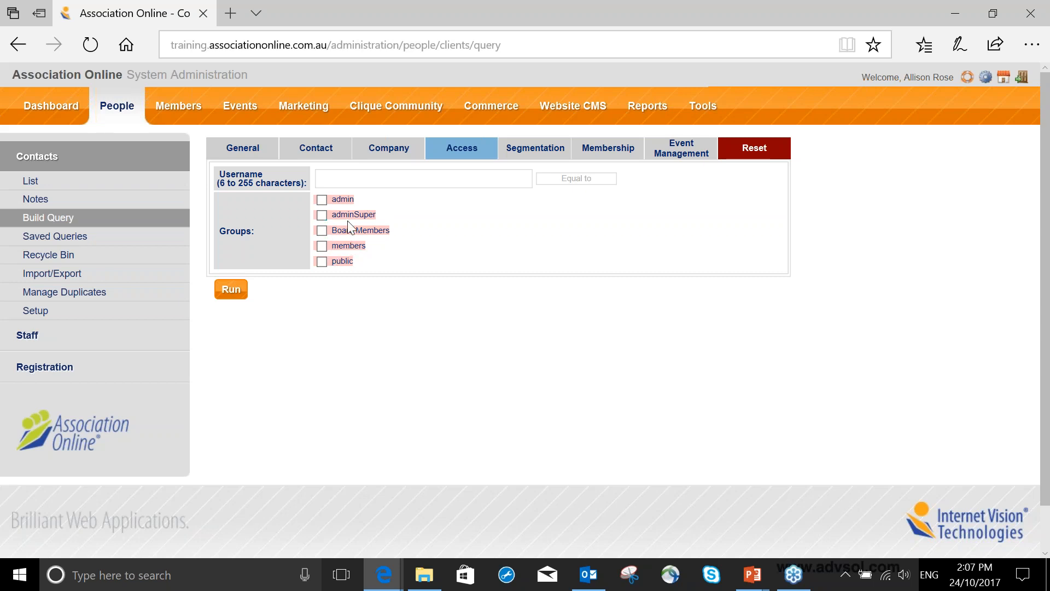
click(529, 153)
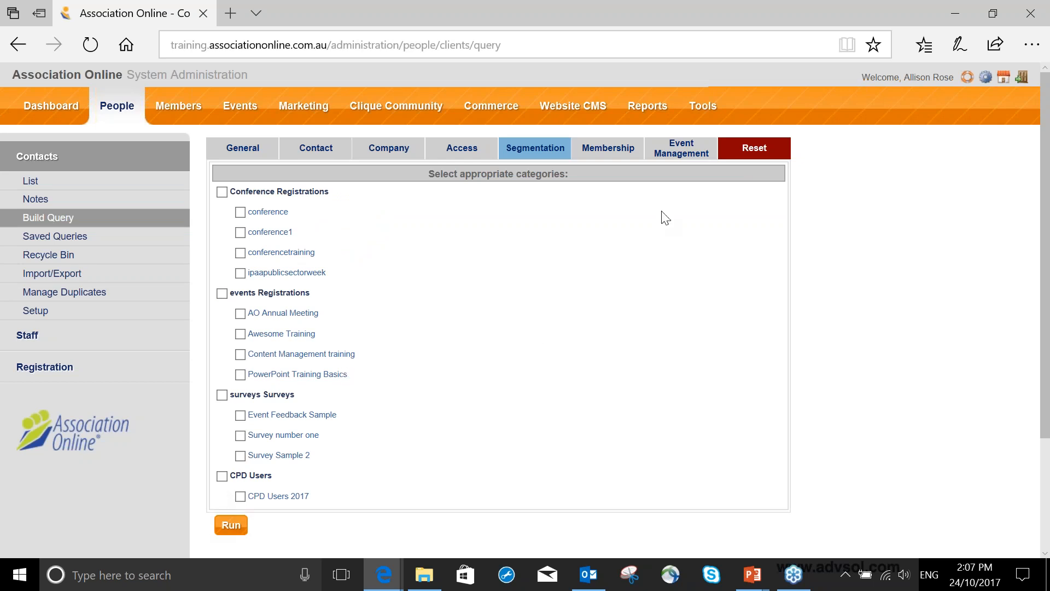
click(612, 154)
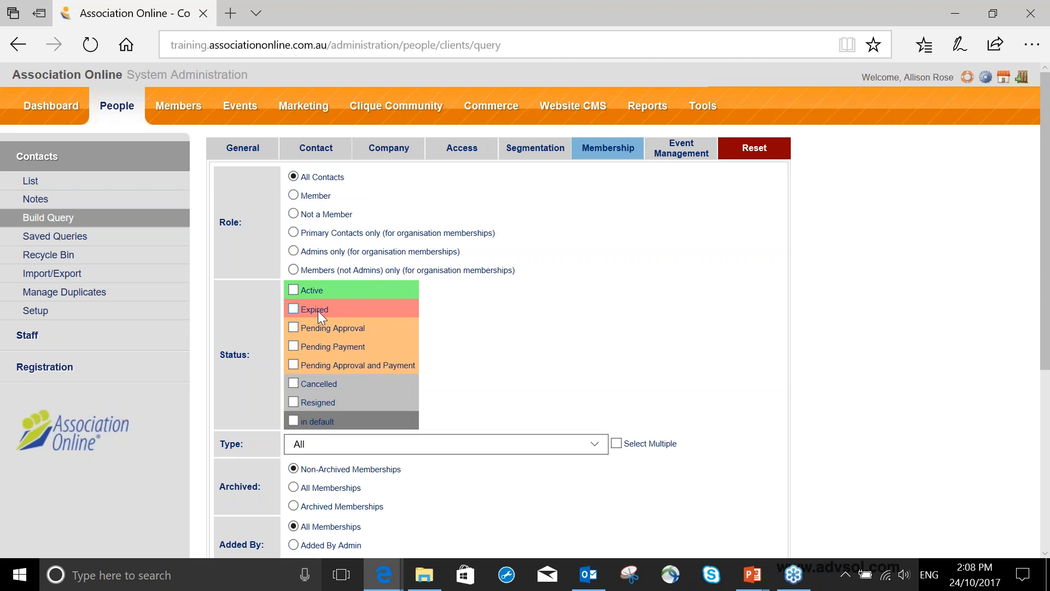
click(683, 156)
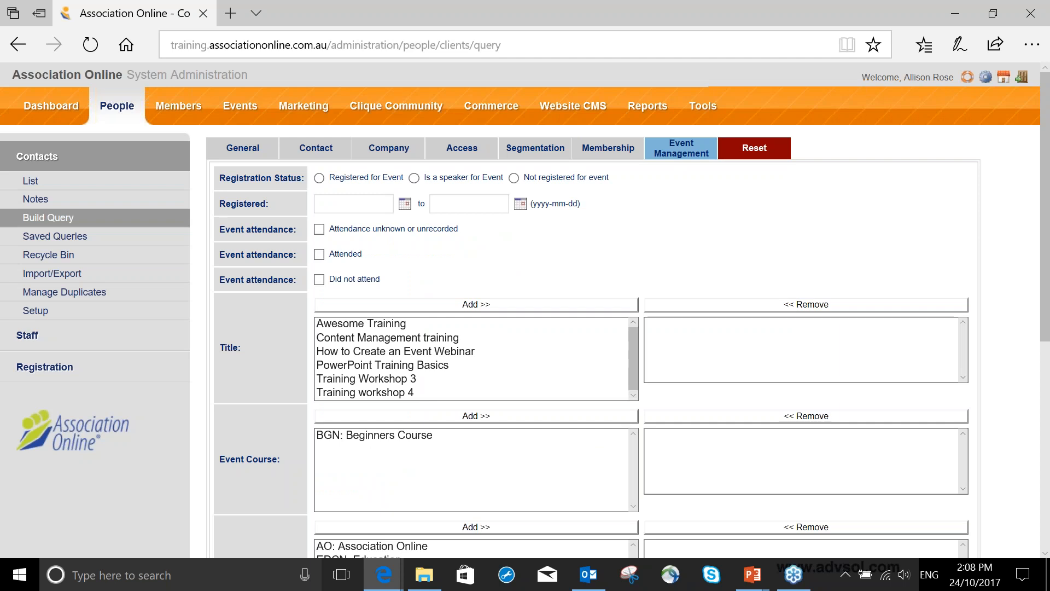
- Set the General state criterion to Queensland and run the query
click(262, 154)
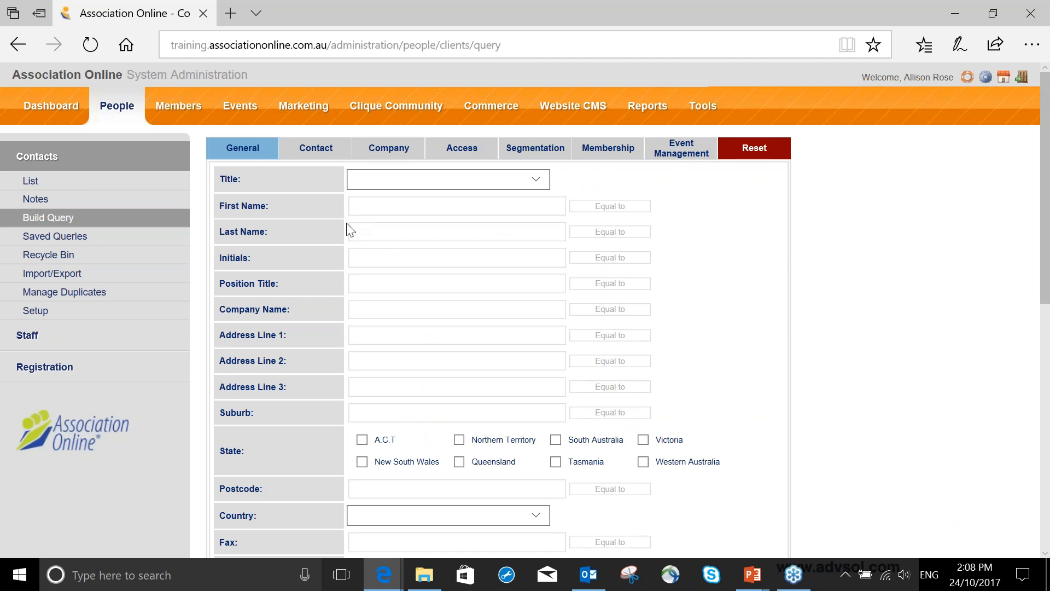
scroll(443, 330, down, 2)
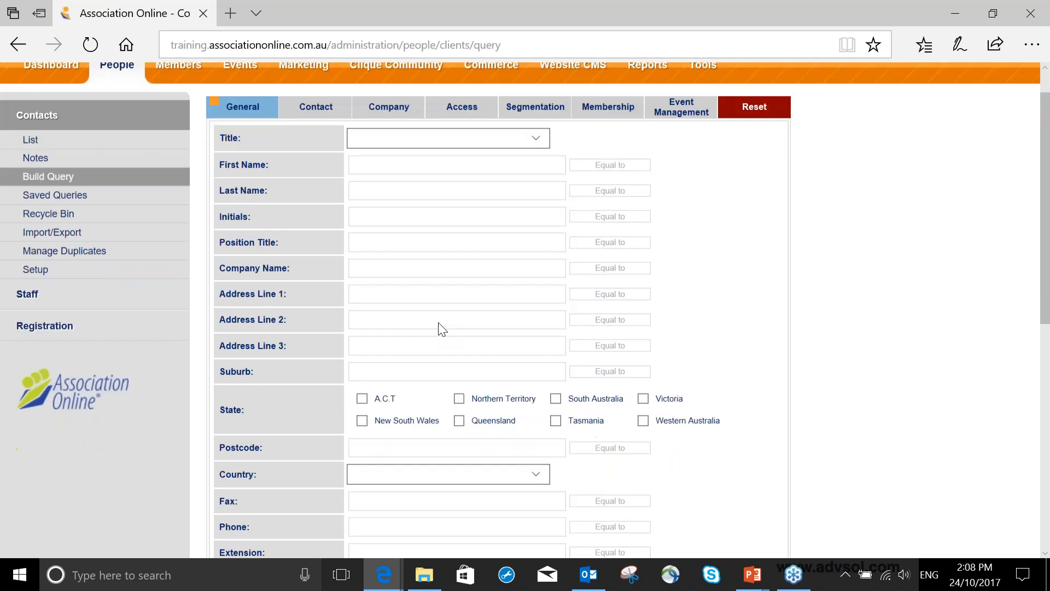
click(459, 386)
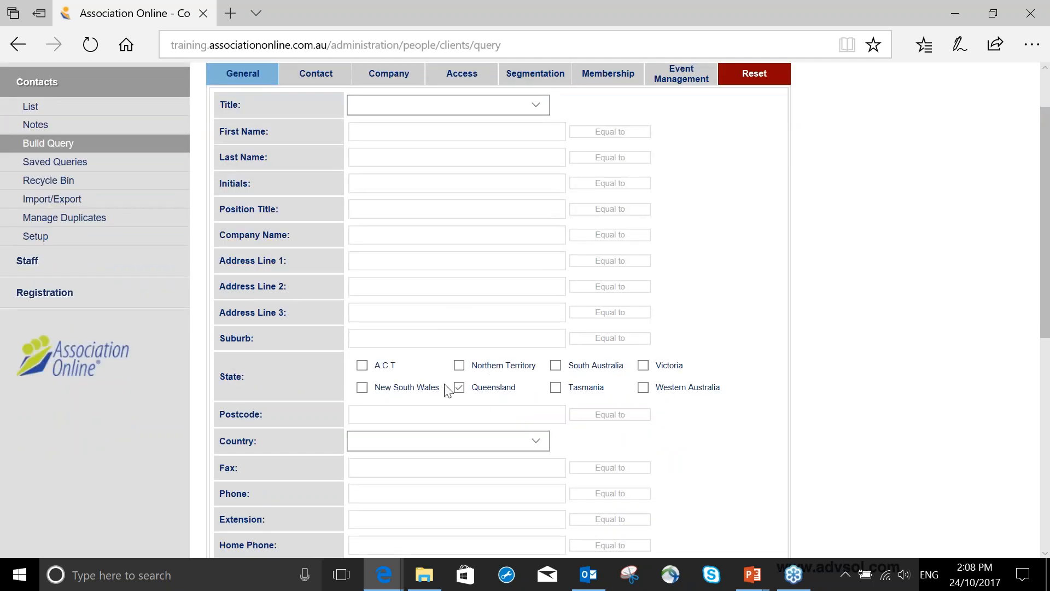
scroll(382, 383, down, 1)
scroll(383, 382, down, 6)
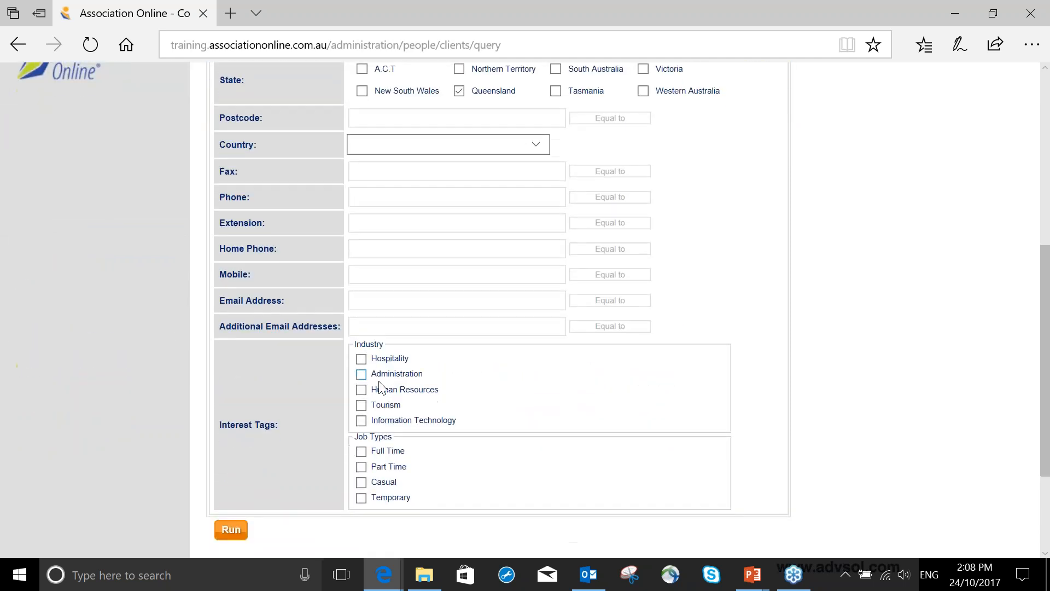
click(227, 528)
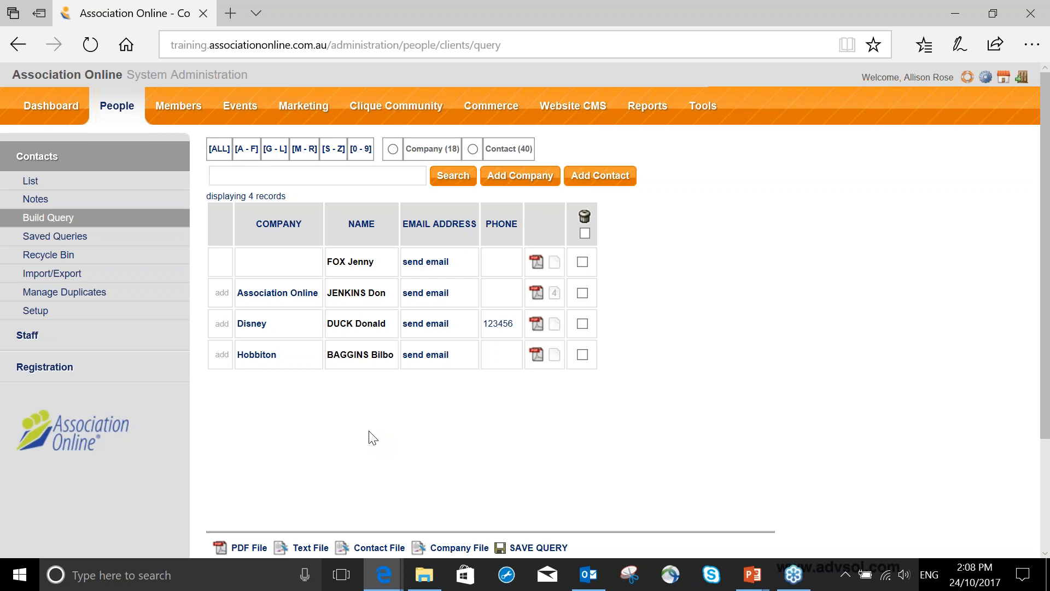
- Save the query results as a query named Queensland Users
scroll(370, 436, down, 2)
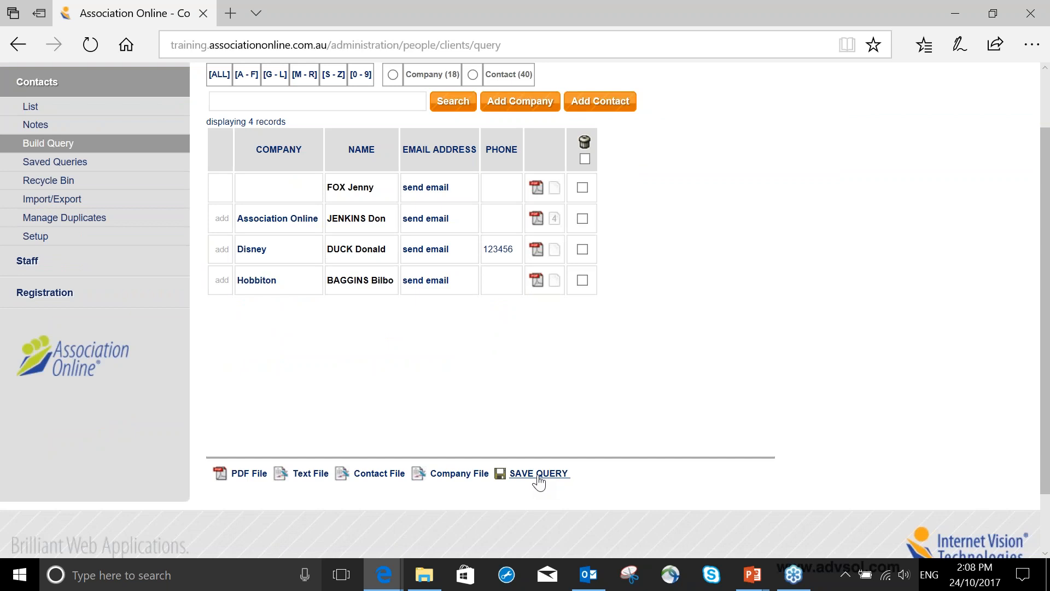
click(538, 475)
text(Queensland Users)
click(160, 199)
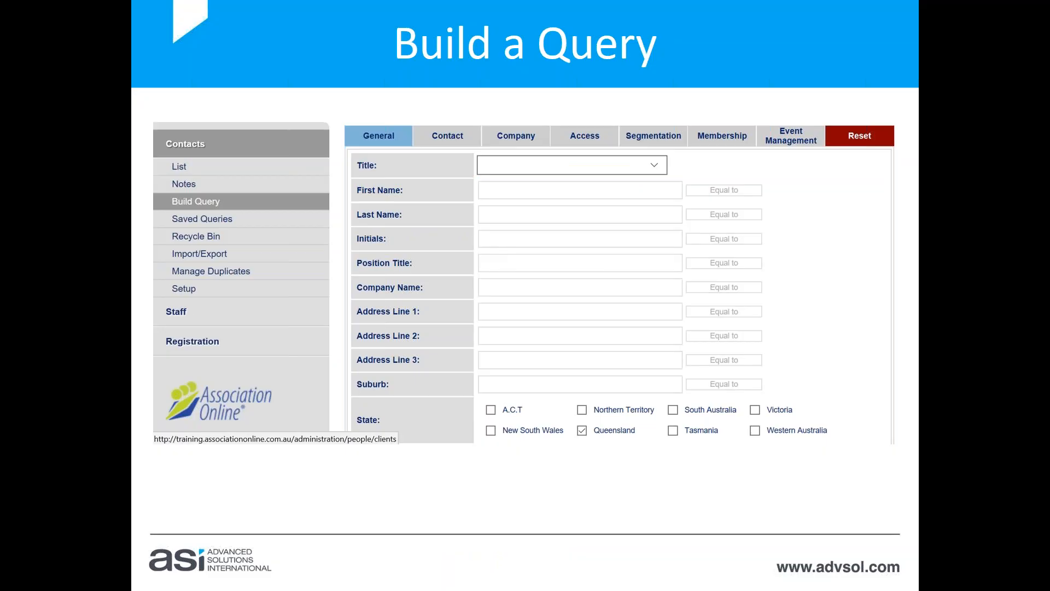
key(Right)
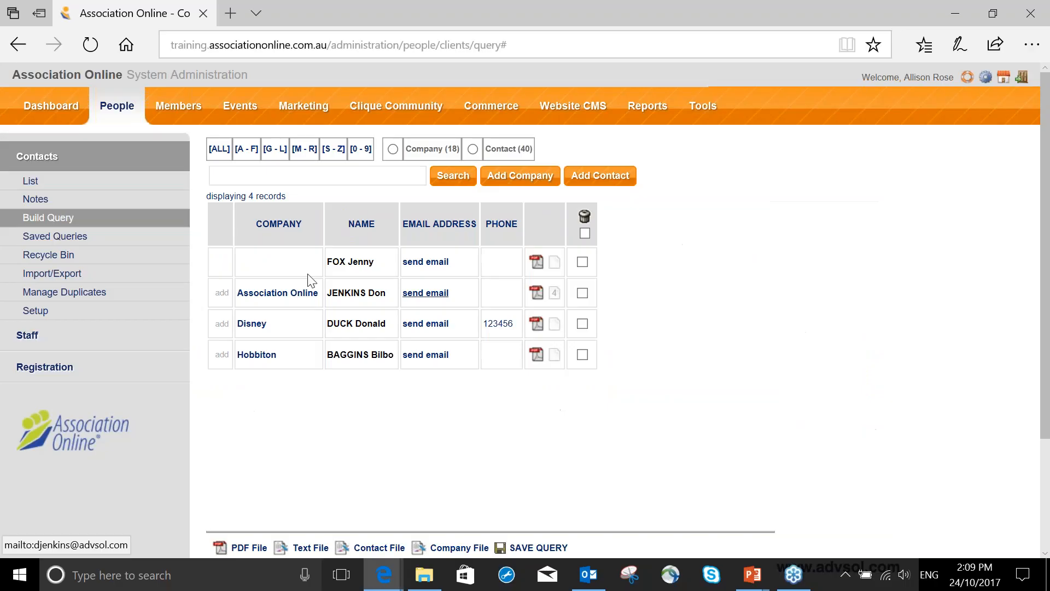
- Open the saved queries and examine the My Queries and Shared Queries lists, including the query owners and deletion options
click(60, 236)
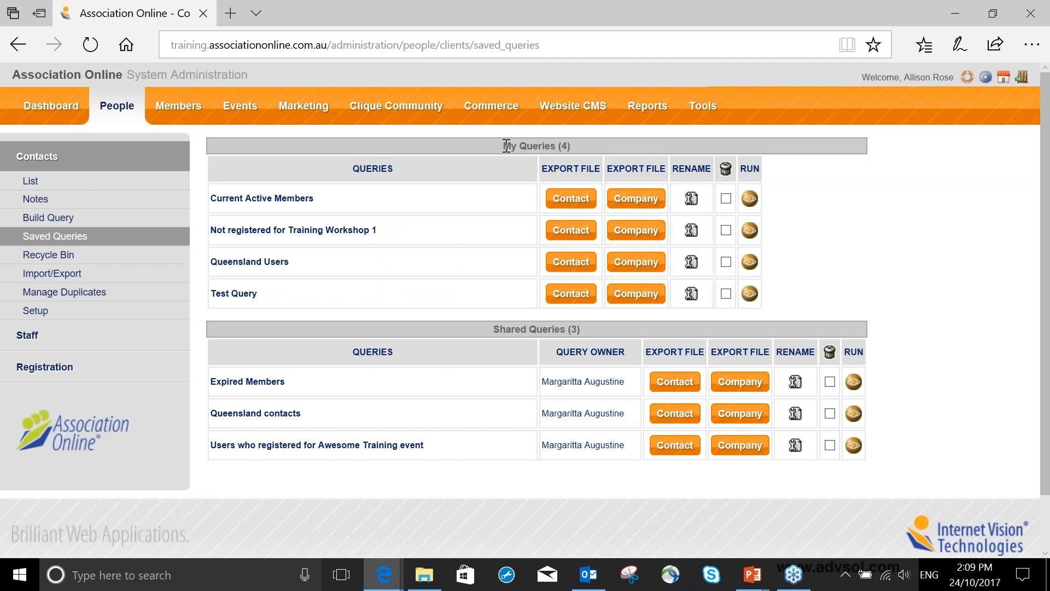
drag(507, 146, 589, 147)
click(494, 328)
drag(542, 381, 612, 388)
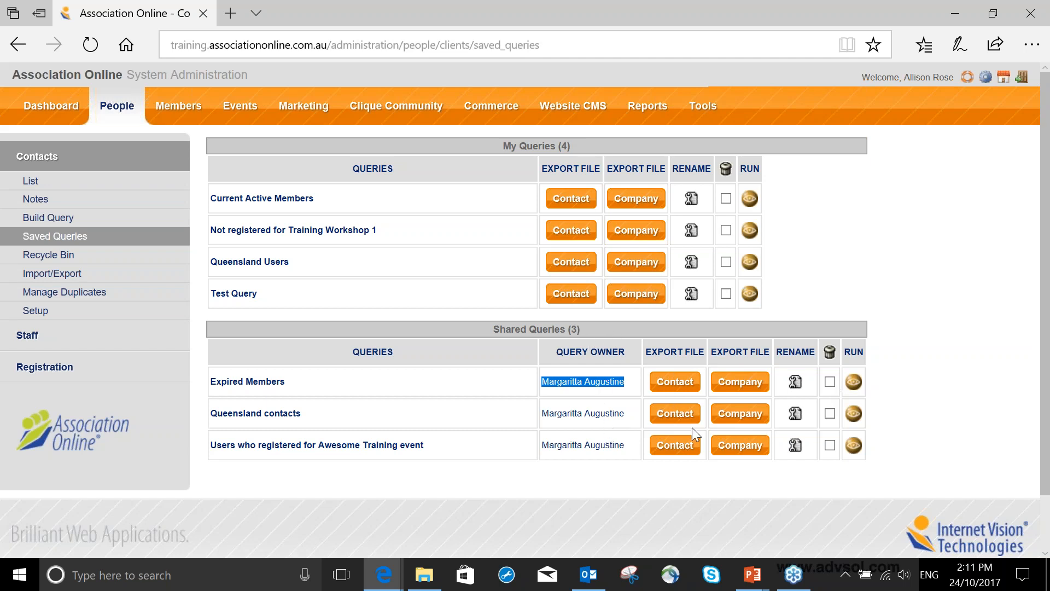
click(829, 445)
click(829, 445)
- Run the saved Current Active Members query and review the listed contacts
click(749, 199)
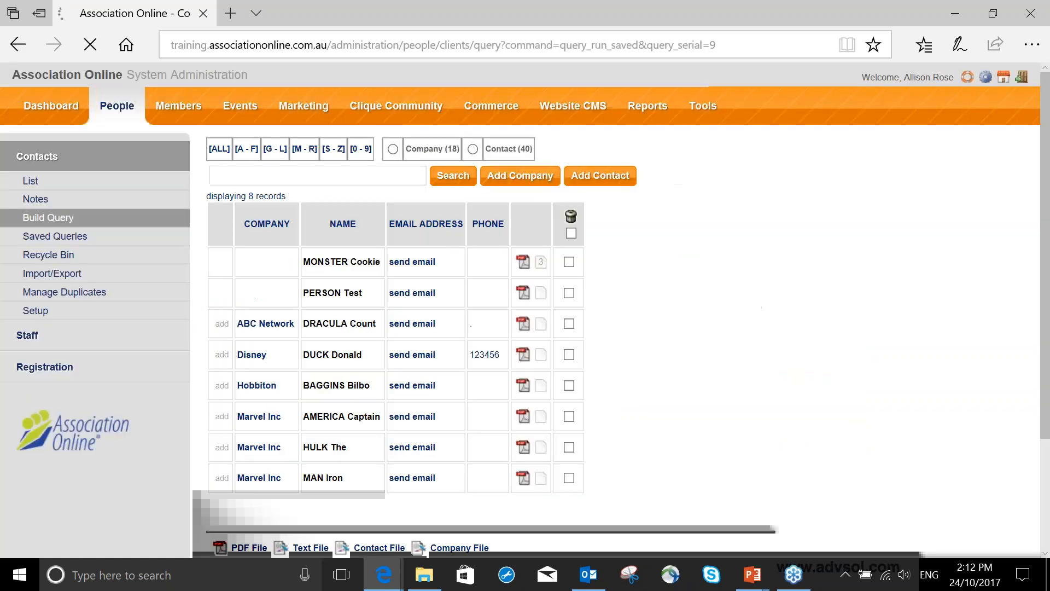
scroll(592, 262, down, 2)
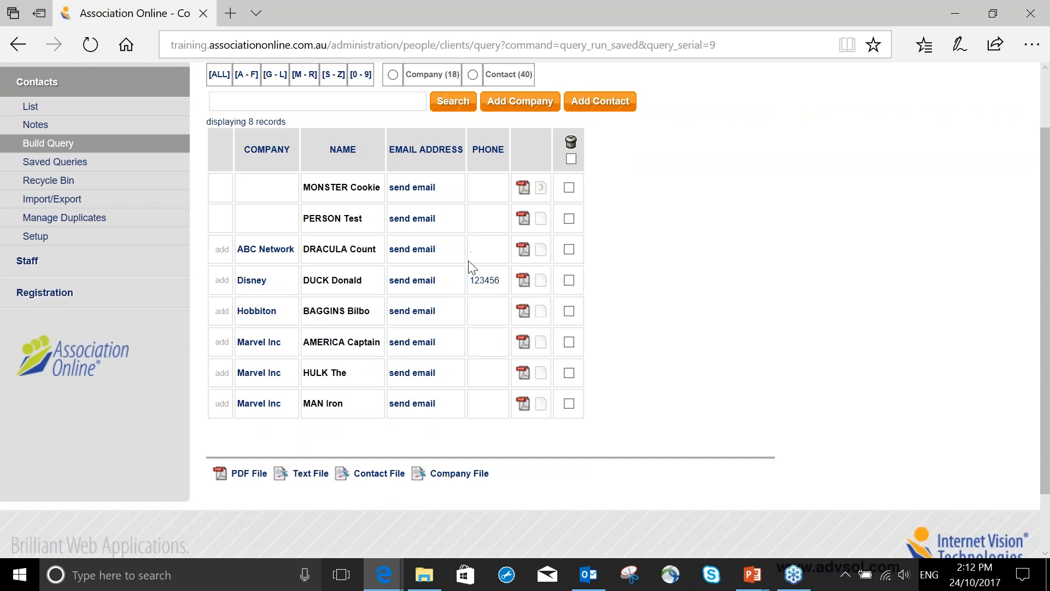
- Start a new query with the membership role Member and the status Active
click(70, 149)
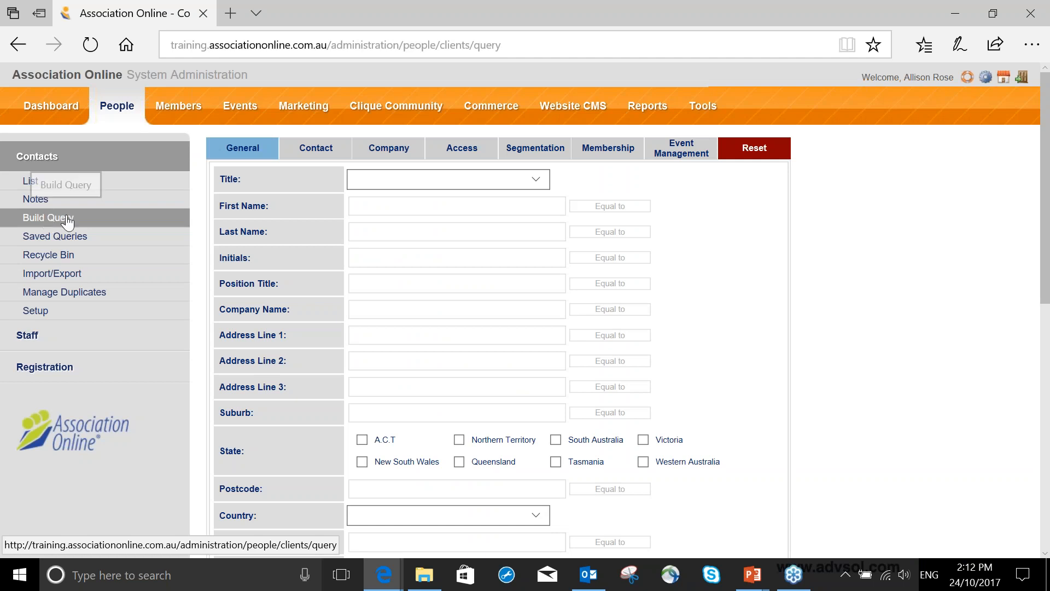
click(601, 153)
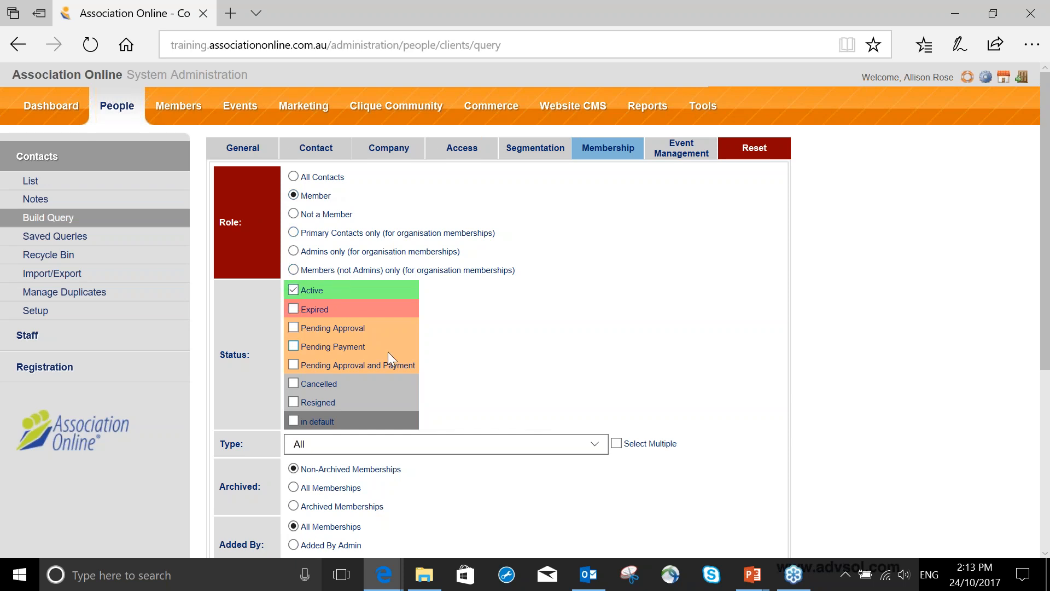
scroll(388, 352, down, 3)
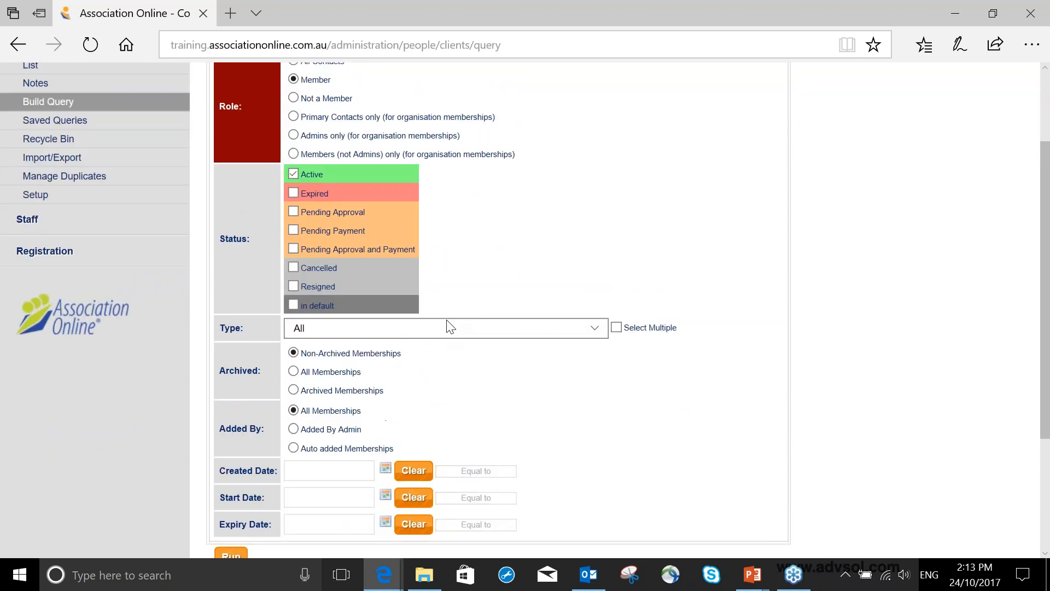
scroll(450, 326, up, 1)
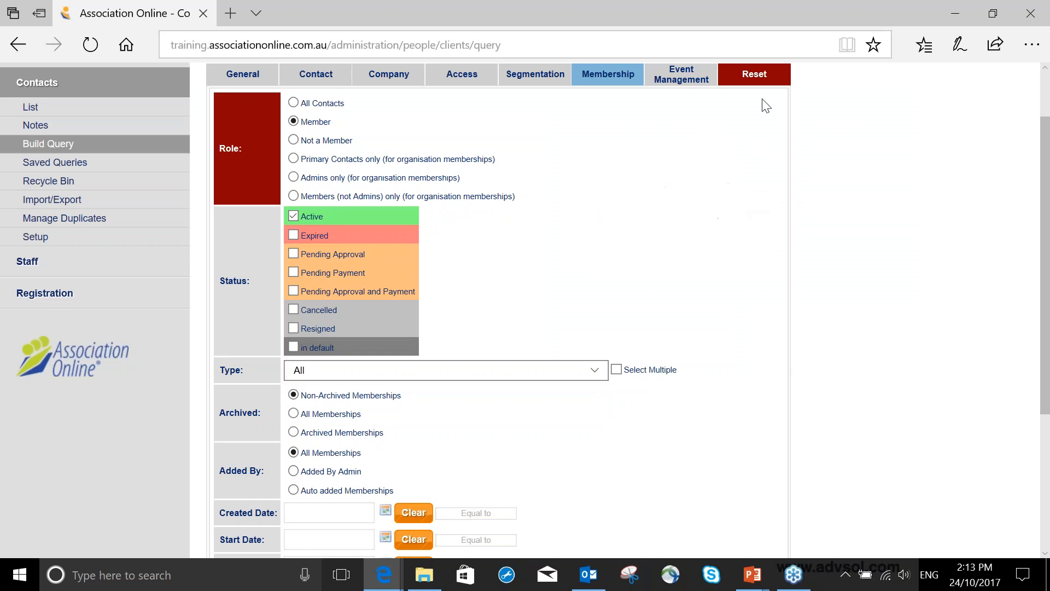
- Reset the query criteria and set the membership role to Member with status Expired, keeping the type at All
click(760, 77)
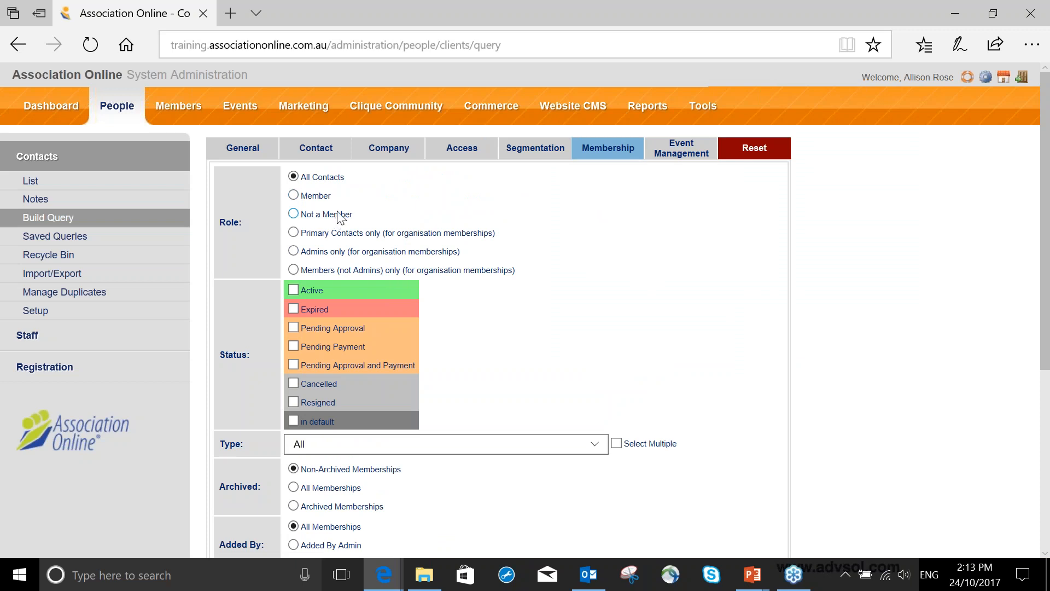
click(293, 196)
click(293, 176)
click(294, 197)
click(294, 214)
click(291, 197)
click(350, 444)
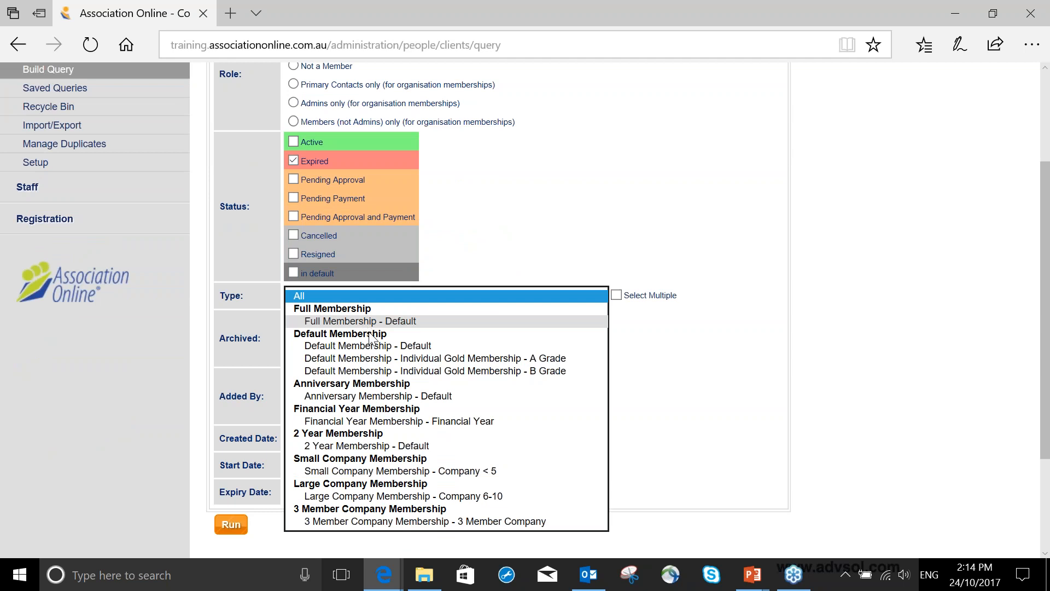
click(522, 204)
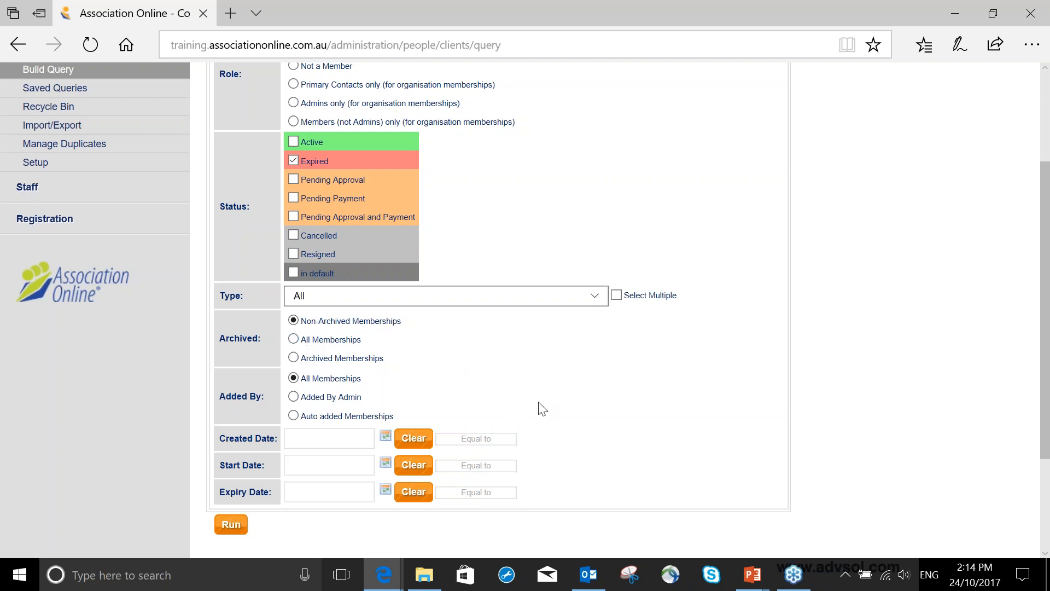
scroll(539, 409, up, 3)
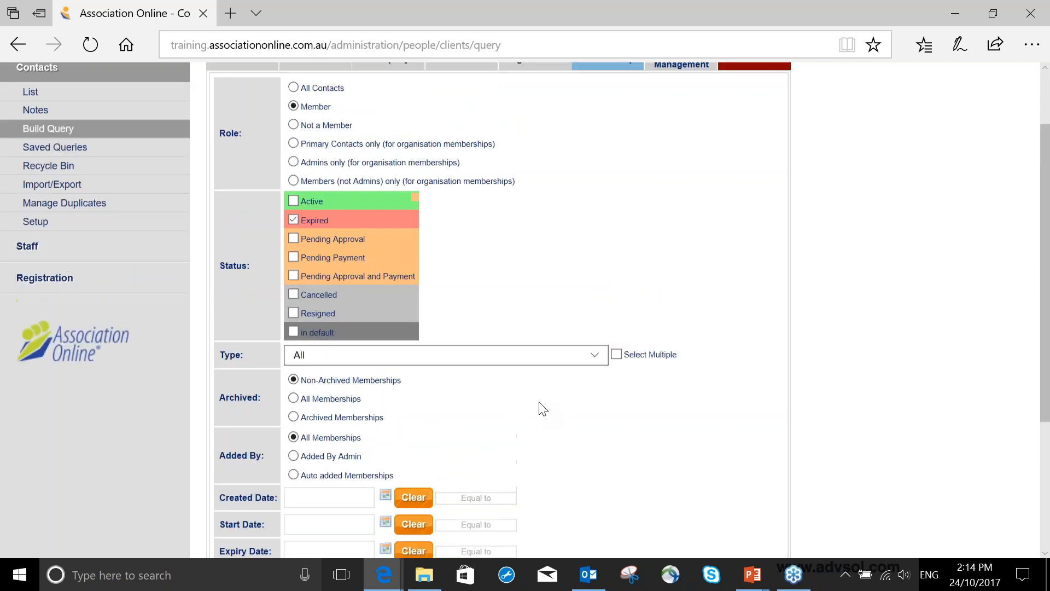
- Set the event registration status to Not registered for event, and add the Awesome Training title and remove it again
click(681, 148)
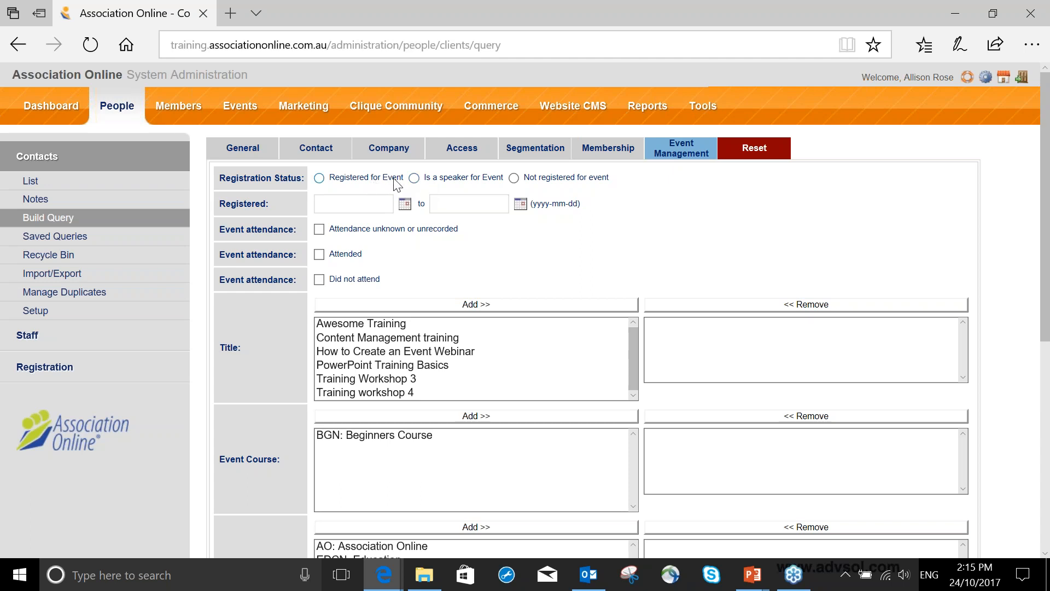
click(514, 182)
double_click(375, 321)
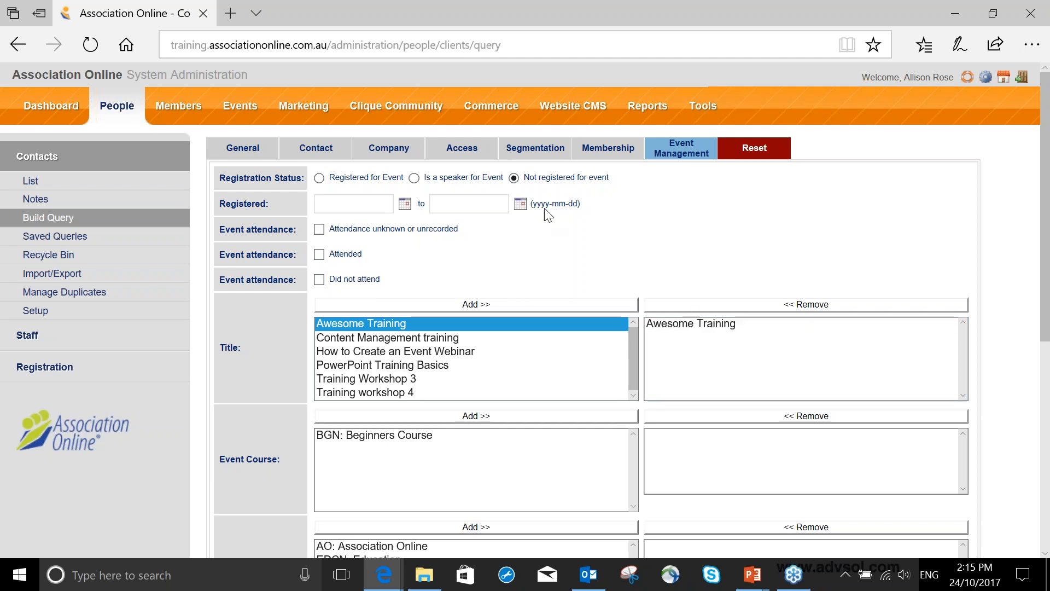
click(693, 325)
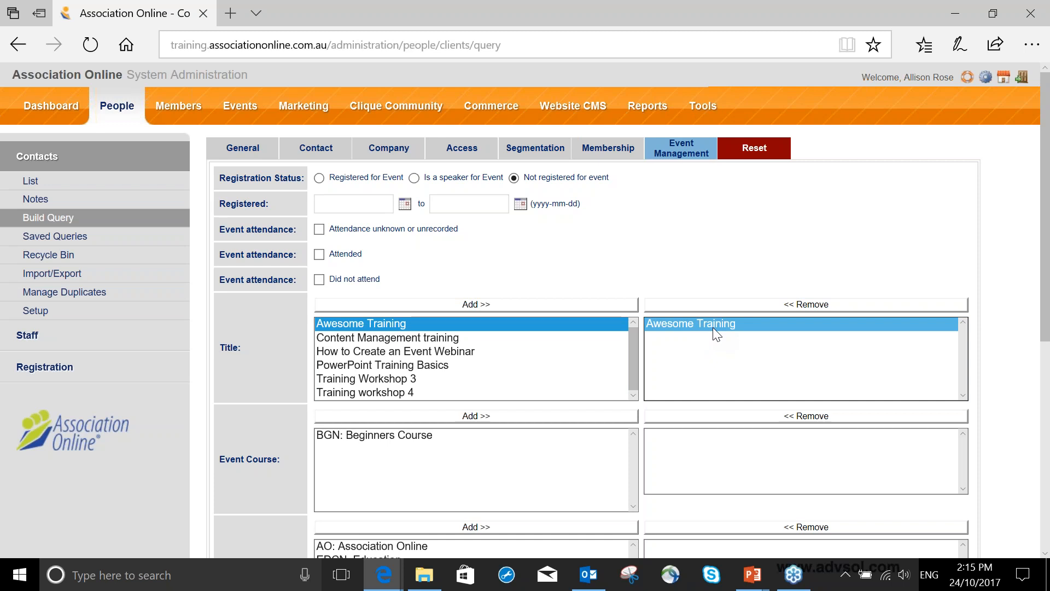
click(710, 308)
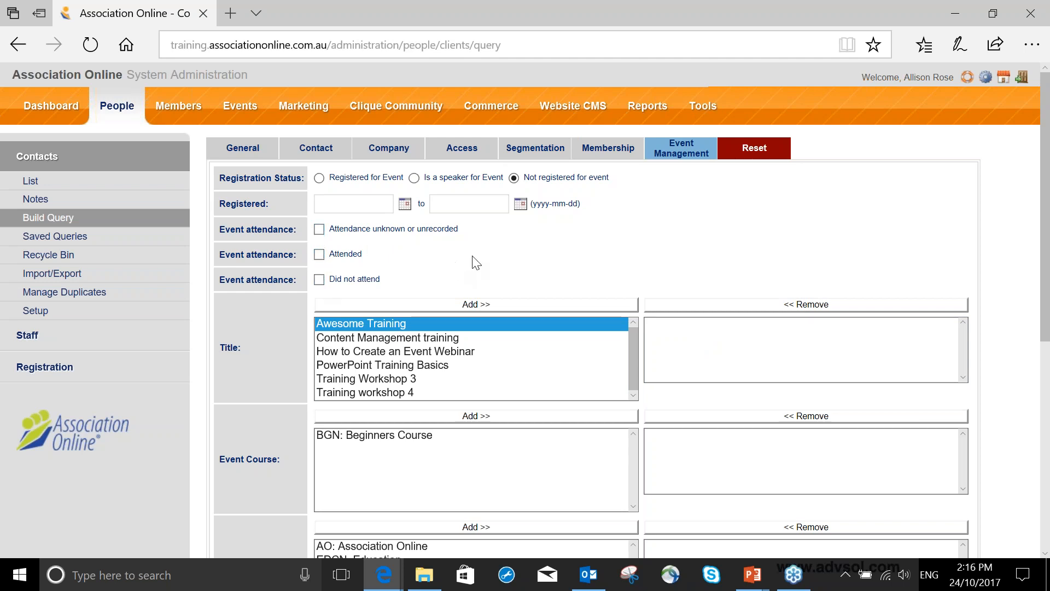
- Look over the remaining event criteria and reset the query form
scroll(472, 256, down, 2)
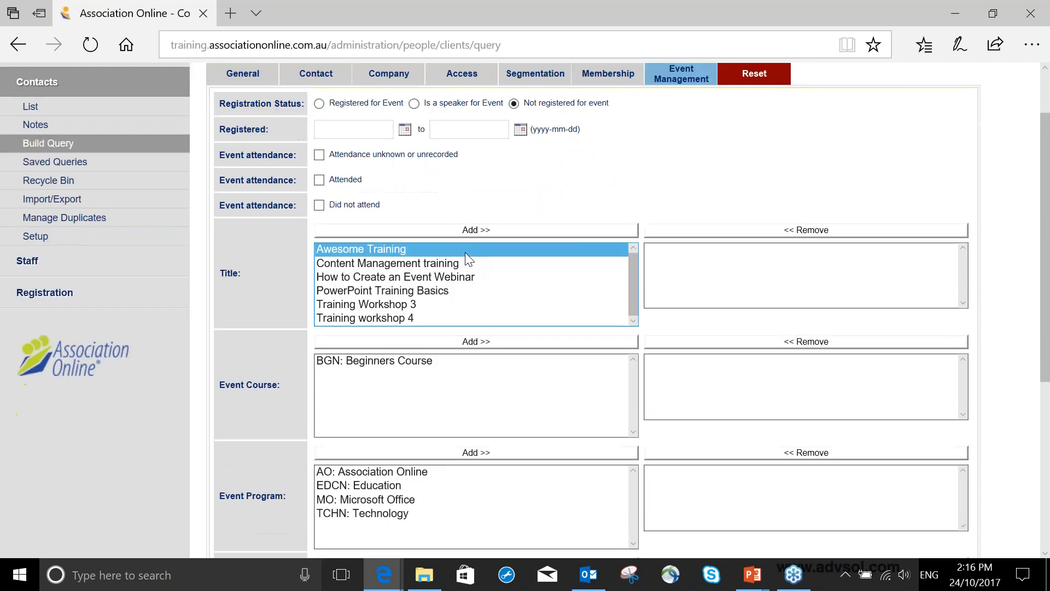
scroll(464, 251, up, 2)
click(756, 152)
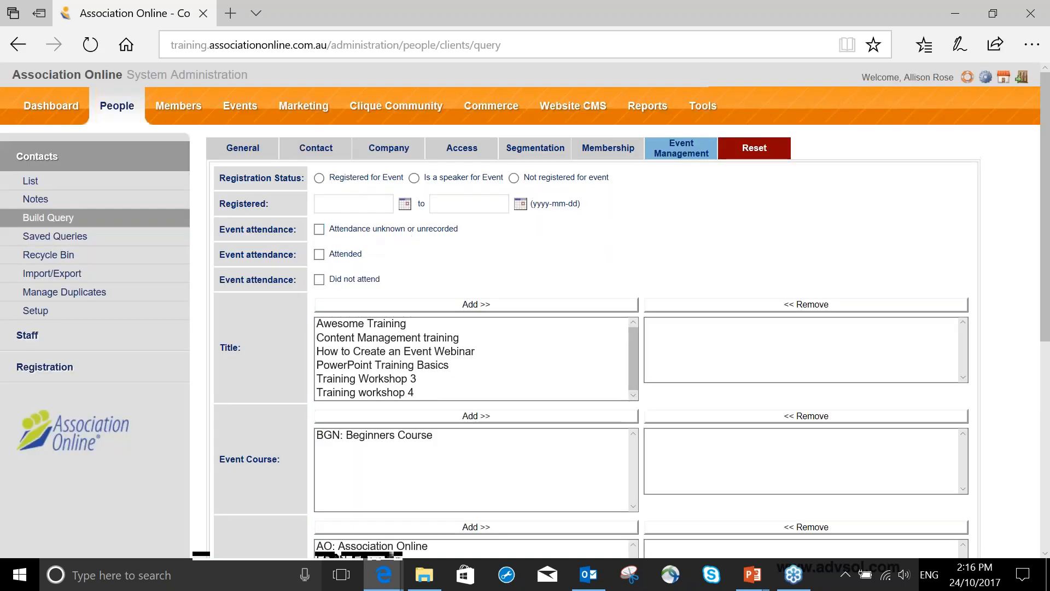
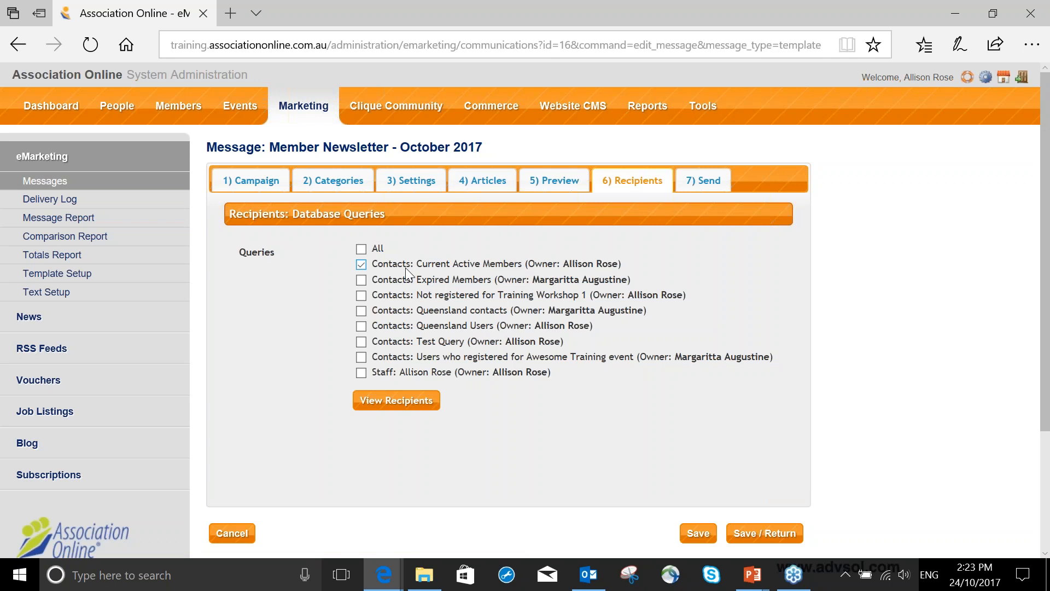
- Select the Current Active Members contacts query and the staff query as newsletter recipients, leave All unselected, and view the resulting recipients
click(362, 249)
click(361, 264)
click(361, 249)
click(362, 372)
click(403, 401)
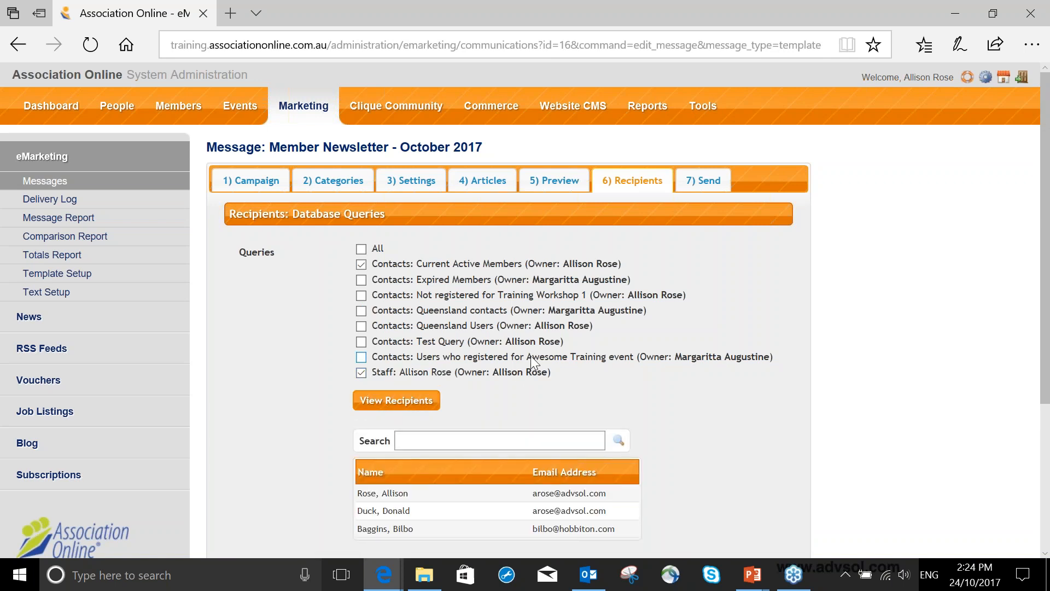
scroll(530, 361, down, 3)
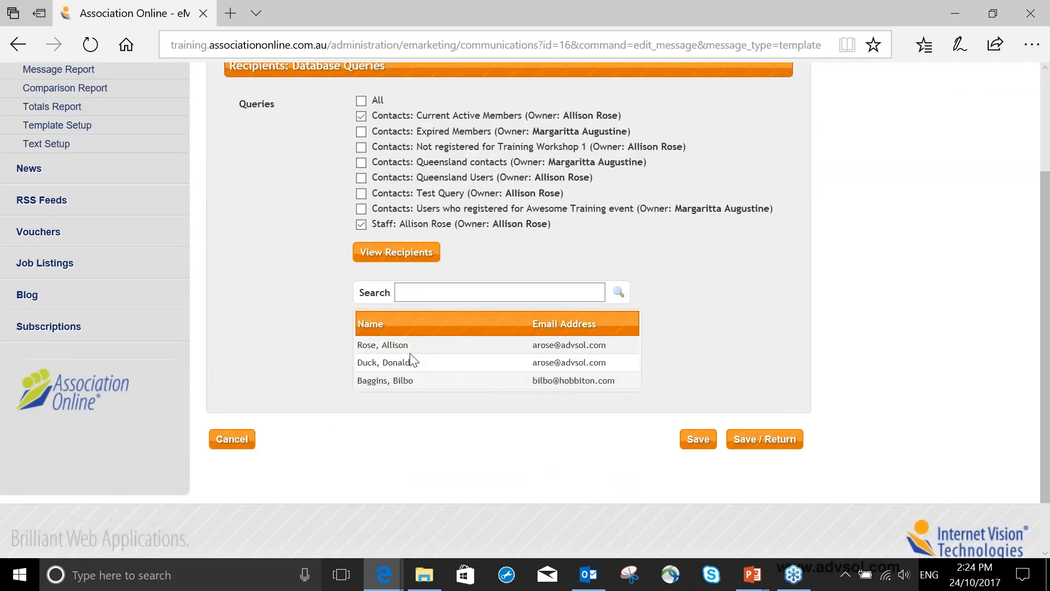
scroll(421, 356, up, 2)
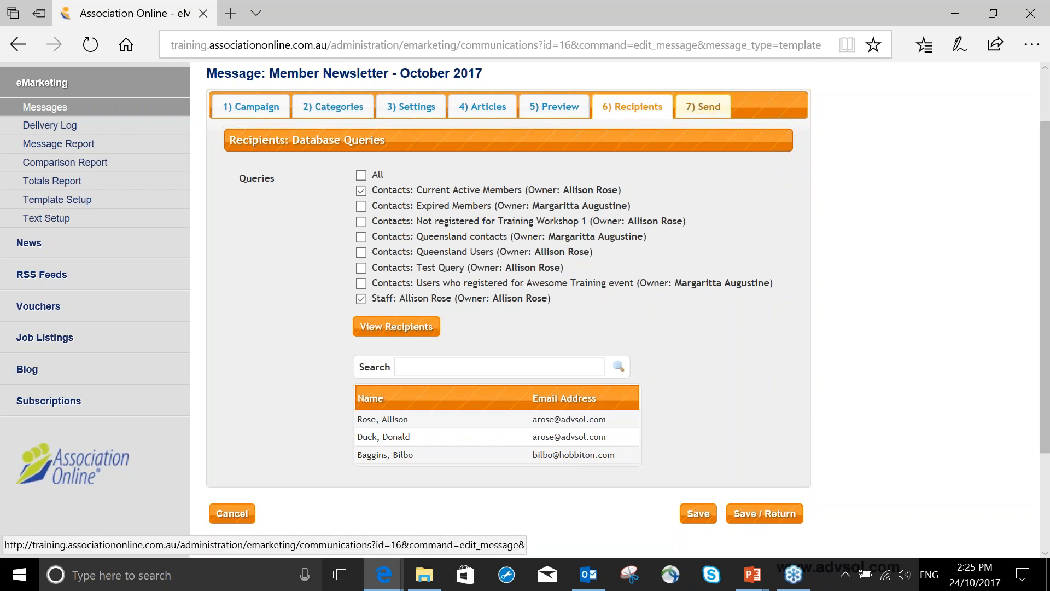
- Review the newsletter's delivery options, switching from a specified date and time to Now and back again
click(706, 108)
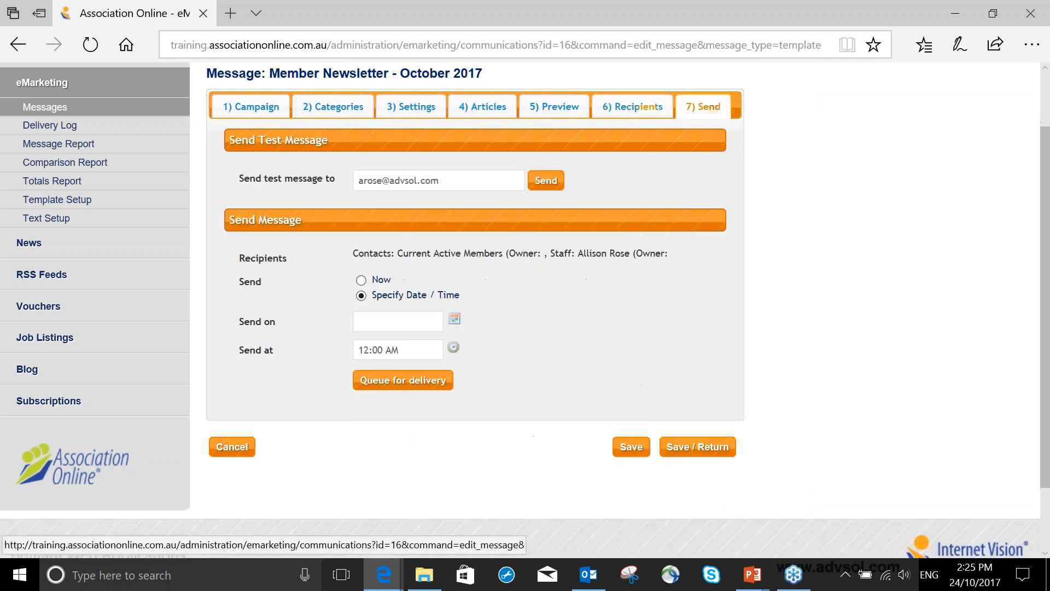
click(361, 280)
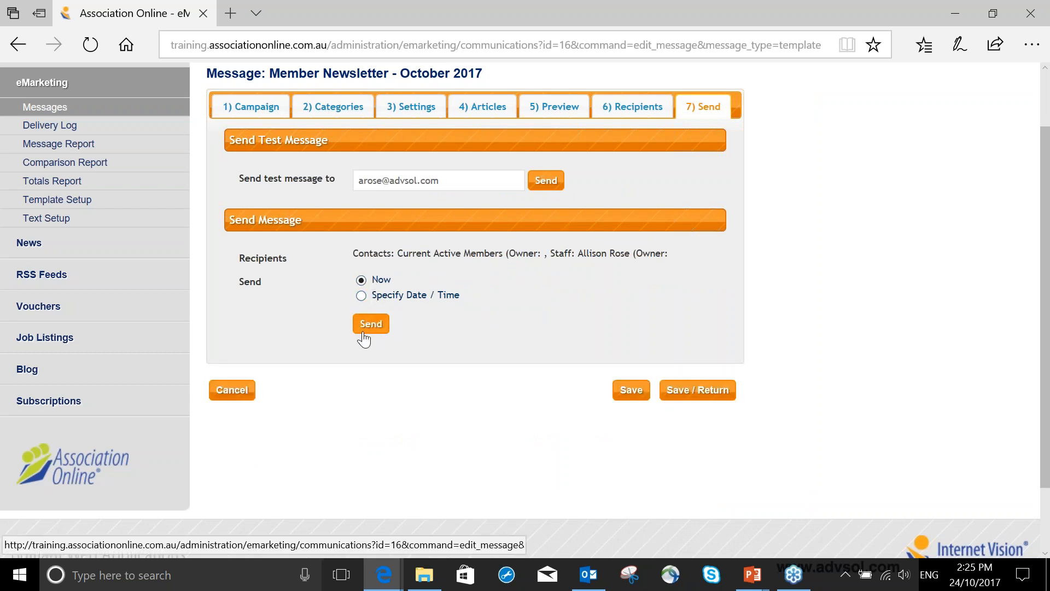
click(361, 295)
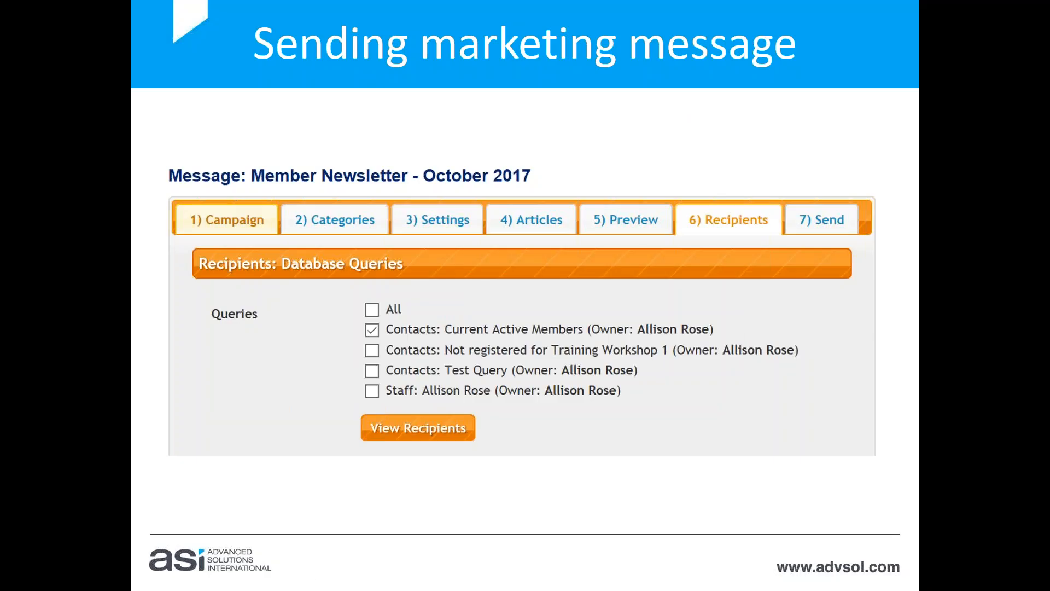
click(353, 22)
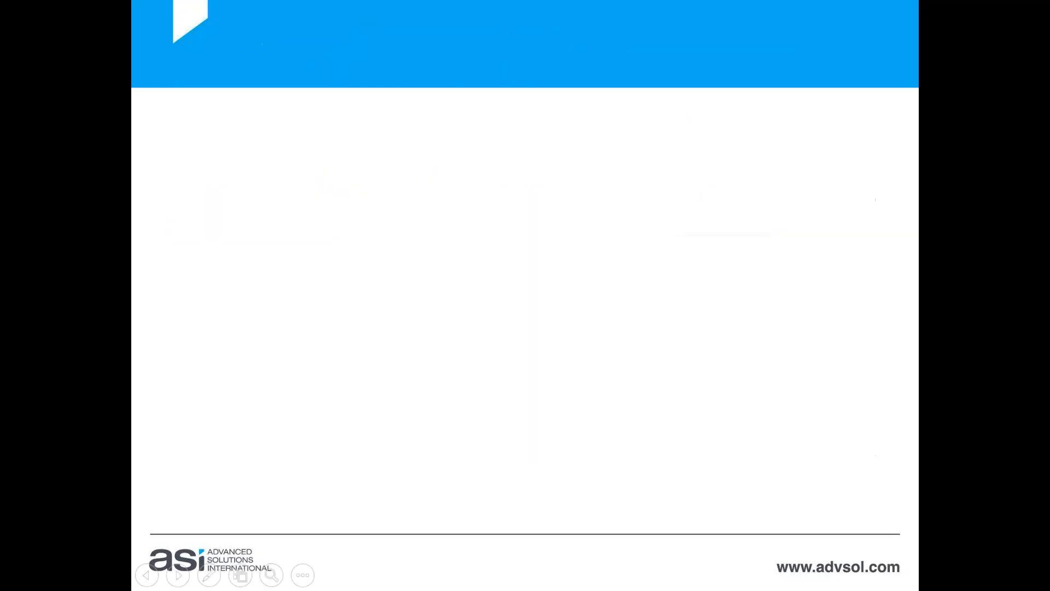
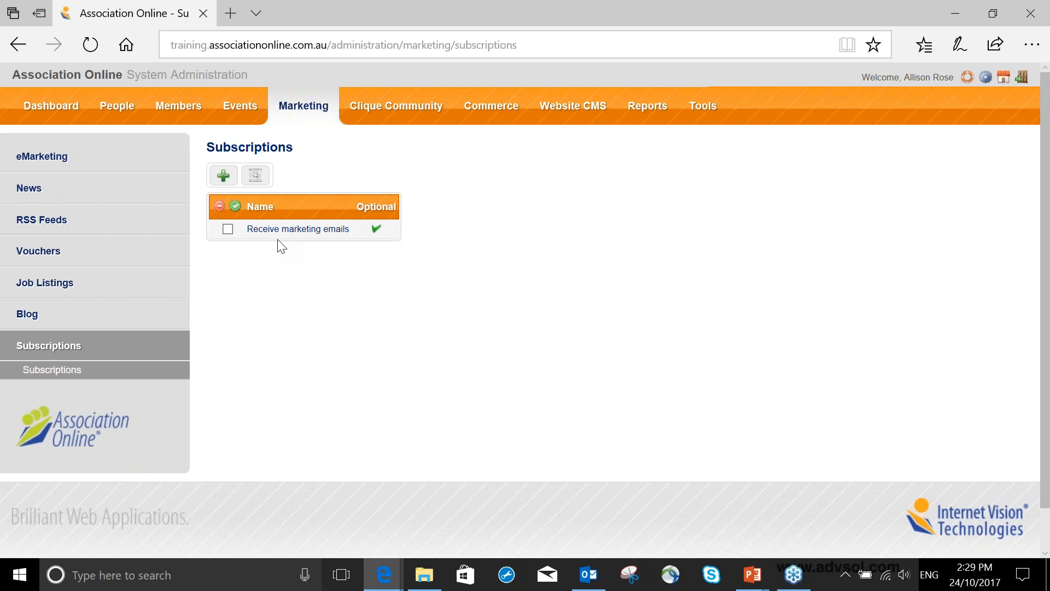
- Add an optional marketing subscription named "Receive Monthly newsletters" and save it
click(222, 178)
click(223, 184)
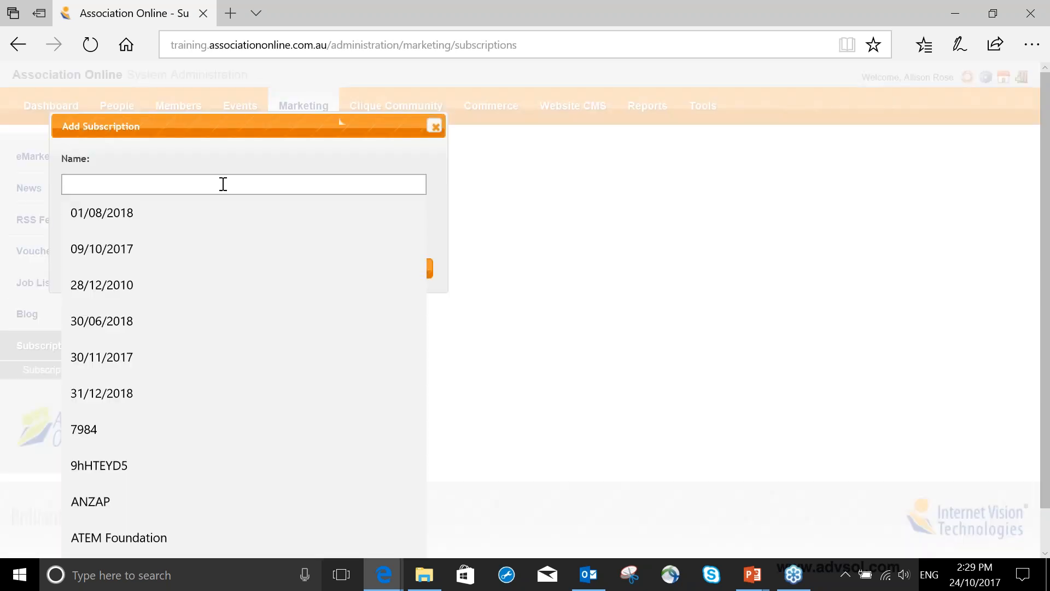
text(Recei)
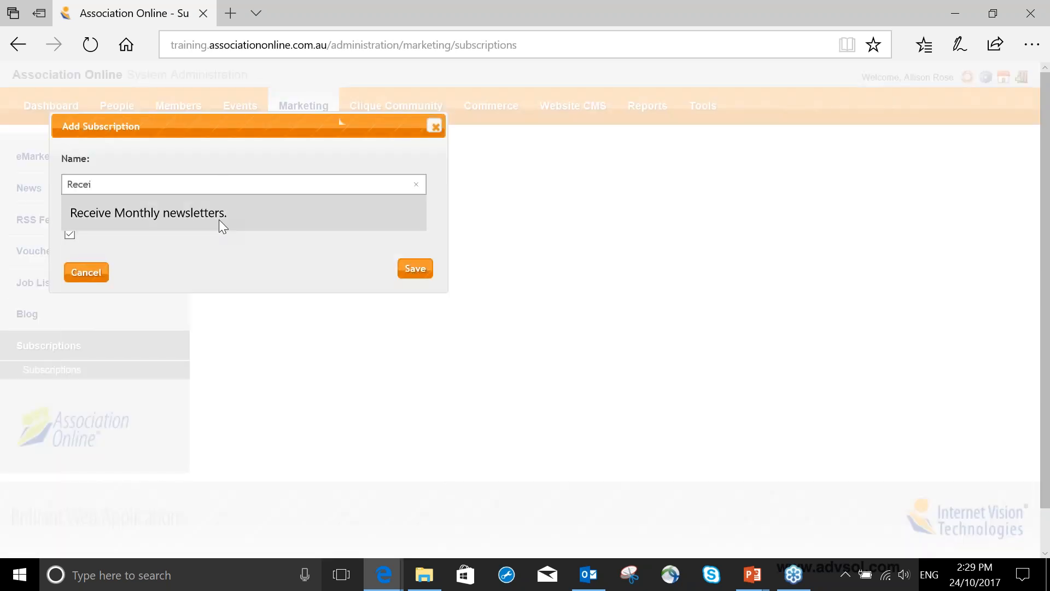
click(219, 218)
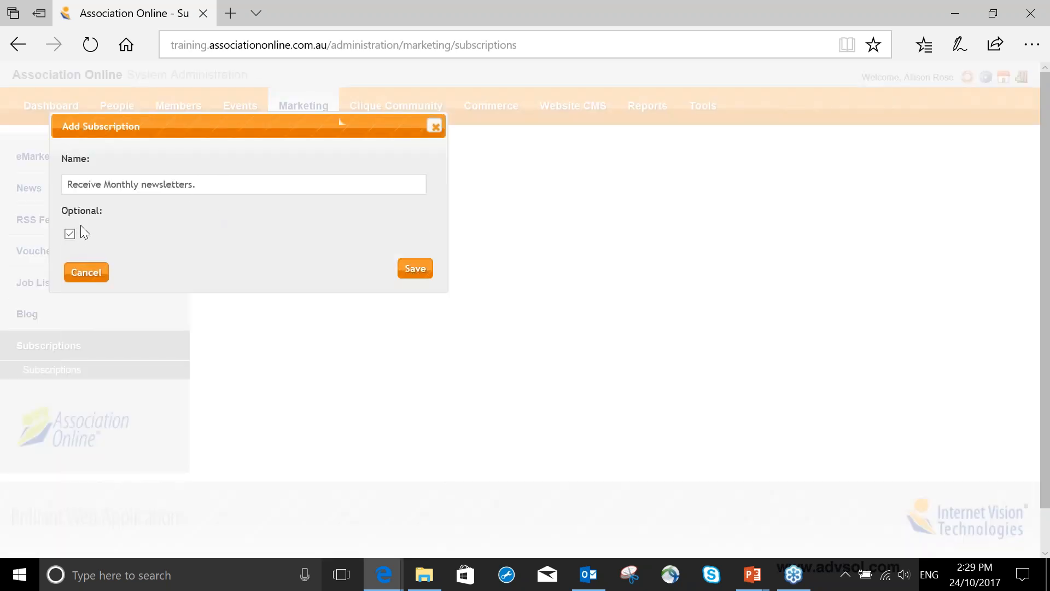
click(199, 184)
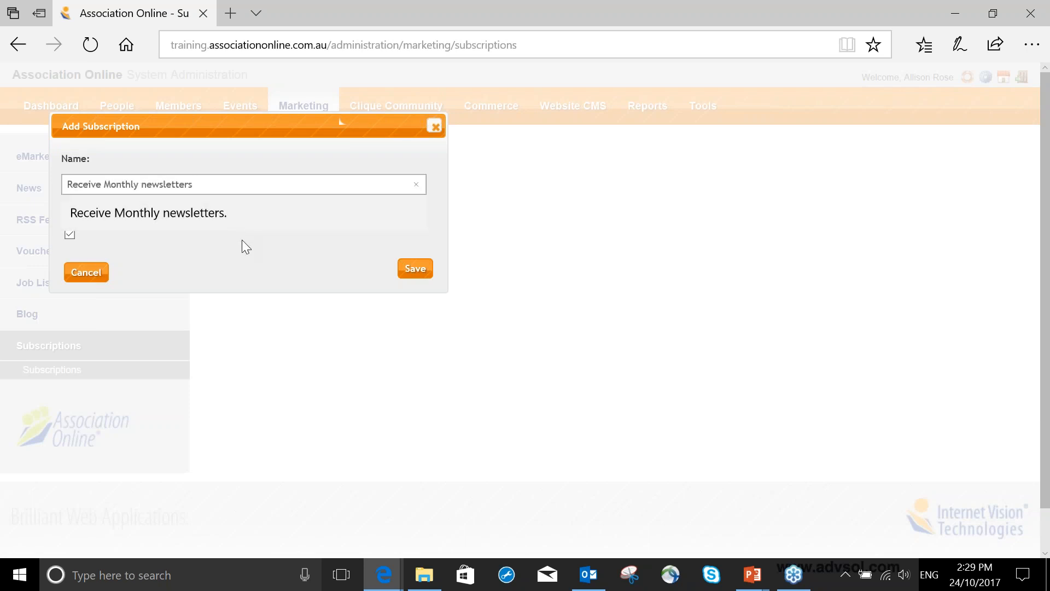
key(BackSpace)
click(70, 235)
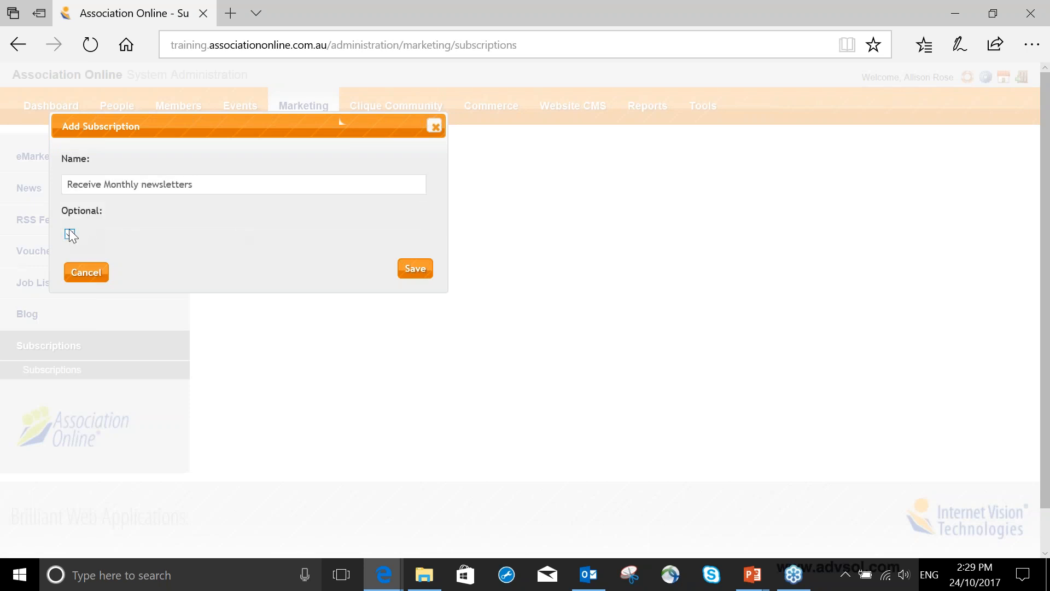
click(420, 272)
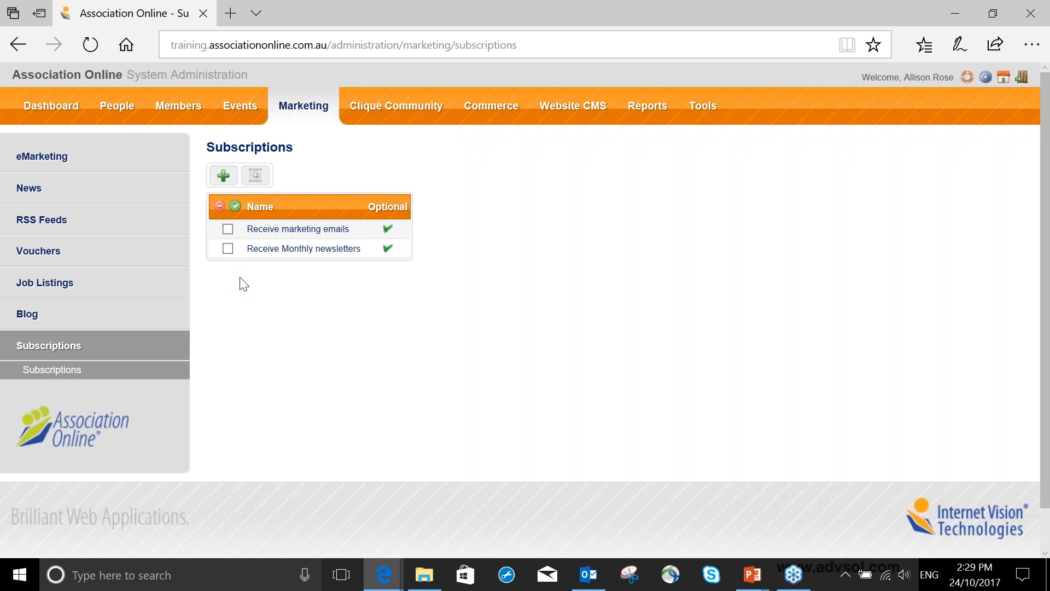
- Open the public website in a new tab and examine the email subscription options on the member centre's Update My Details form
right_click(989, 82)
click(988, 83)
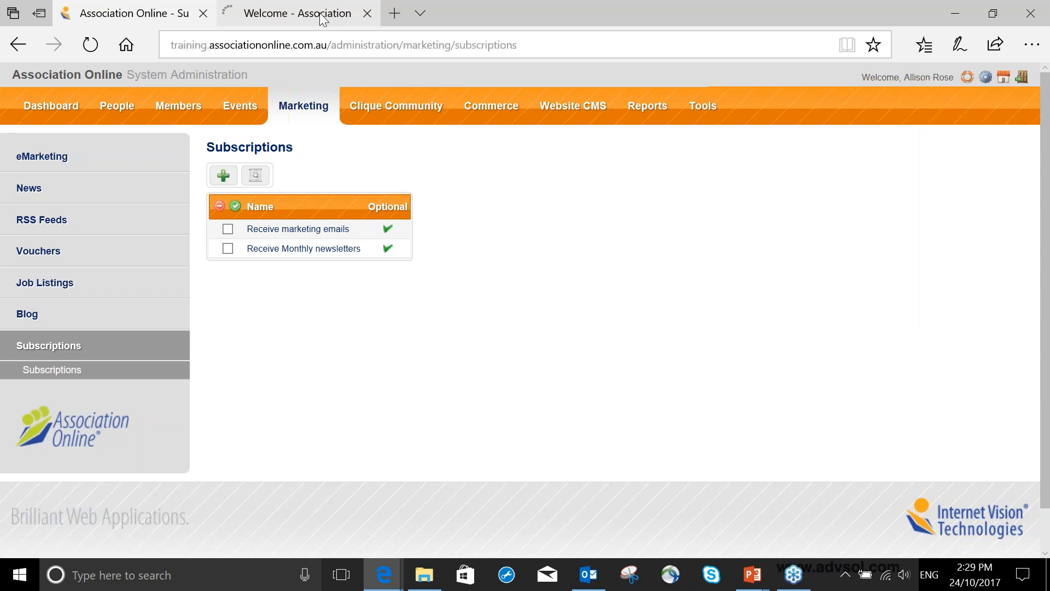
click(320, 14)
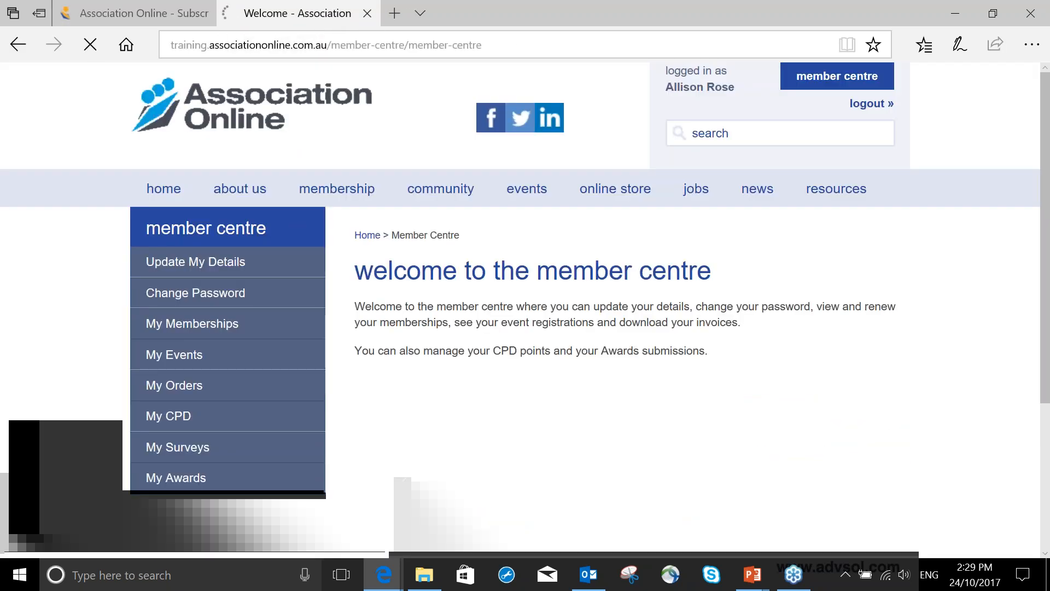
mouse_move(490, 203)
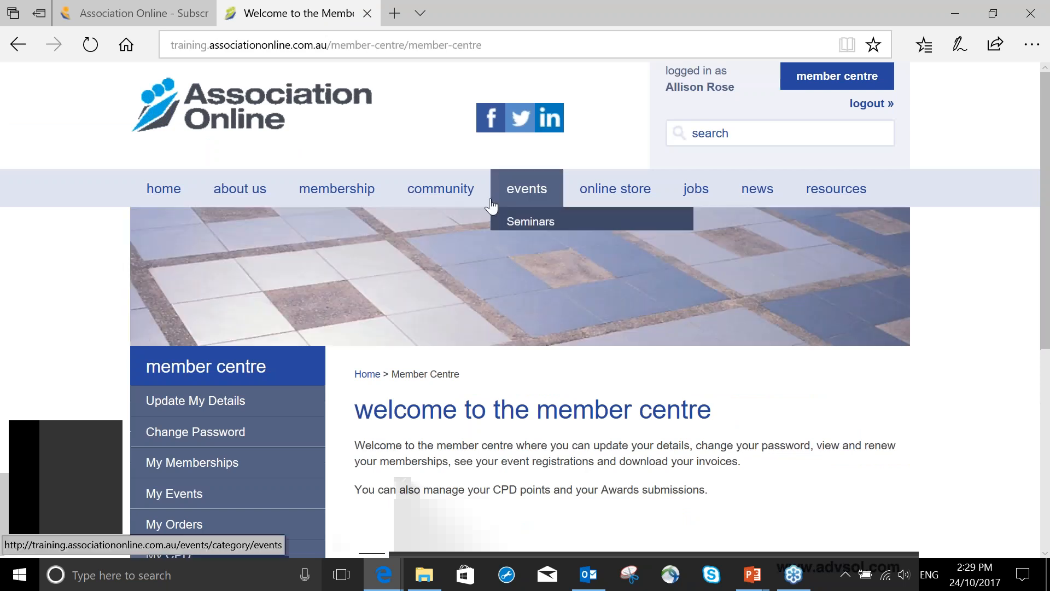
scroll(399, 215, down, 3)
click(248, 262)
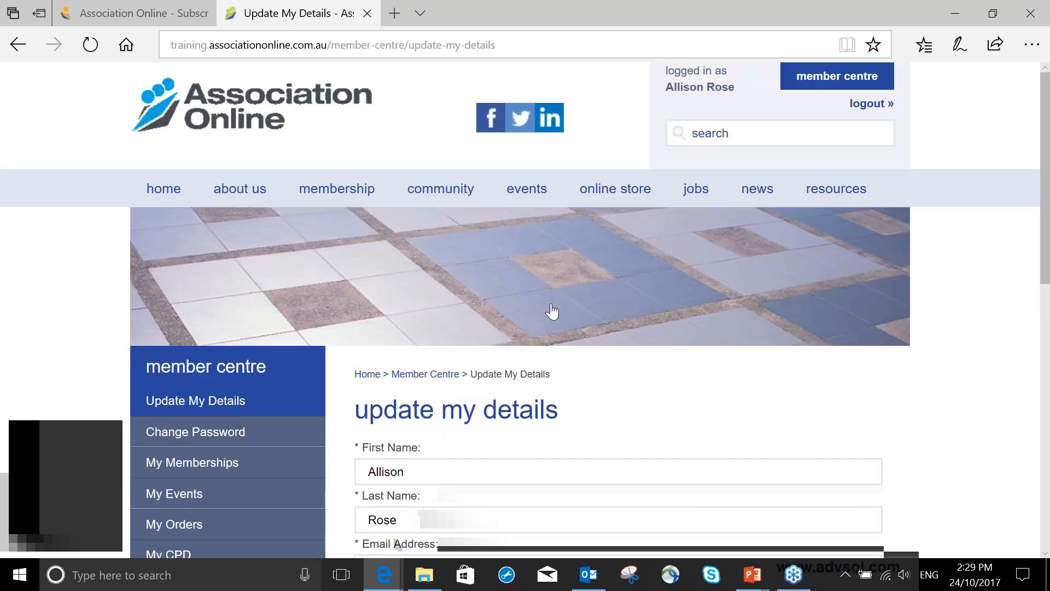
scroll(552, 310, down, 1)
scroll(552, 311, down, 10)
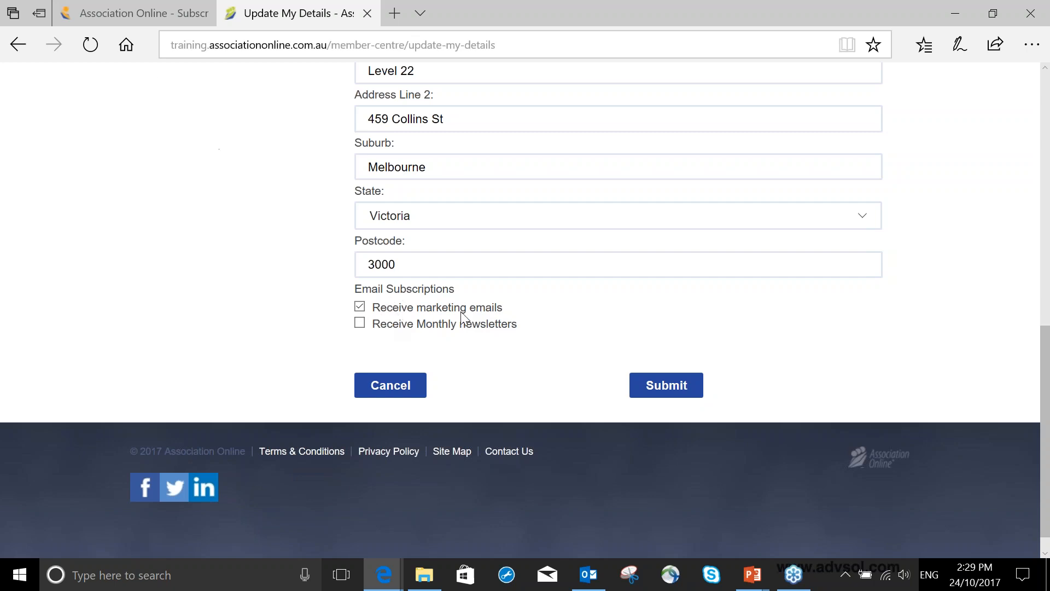
- Return to the administration's Subscriptions list and add an optional subscription named "Receive event updates"
click(126, 16)
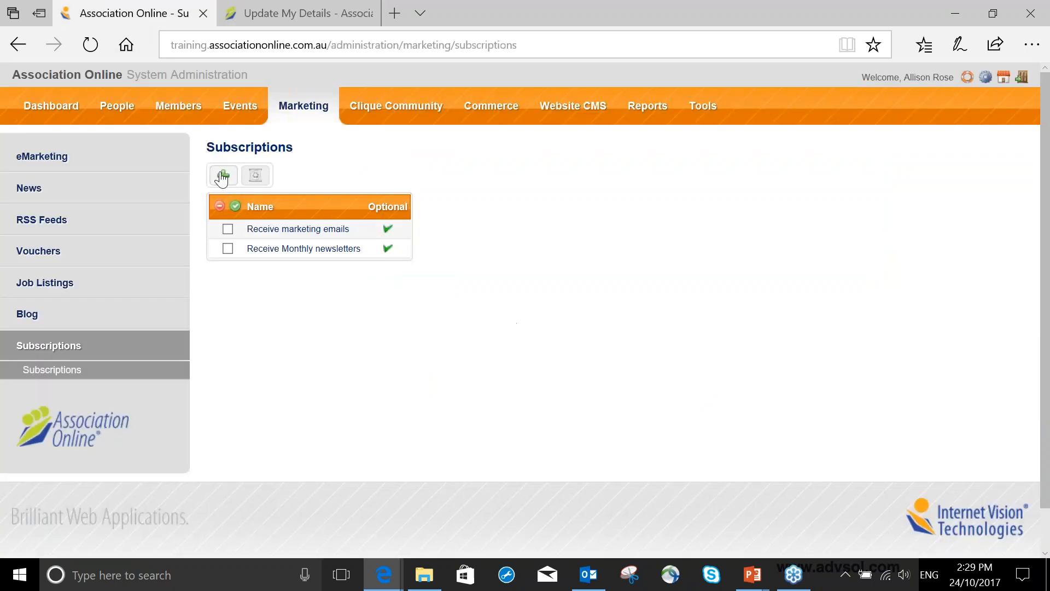
click(222, 177)
click(284, 186)
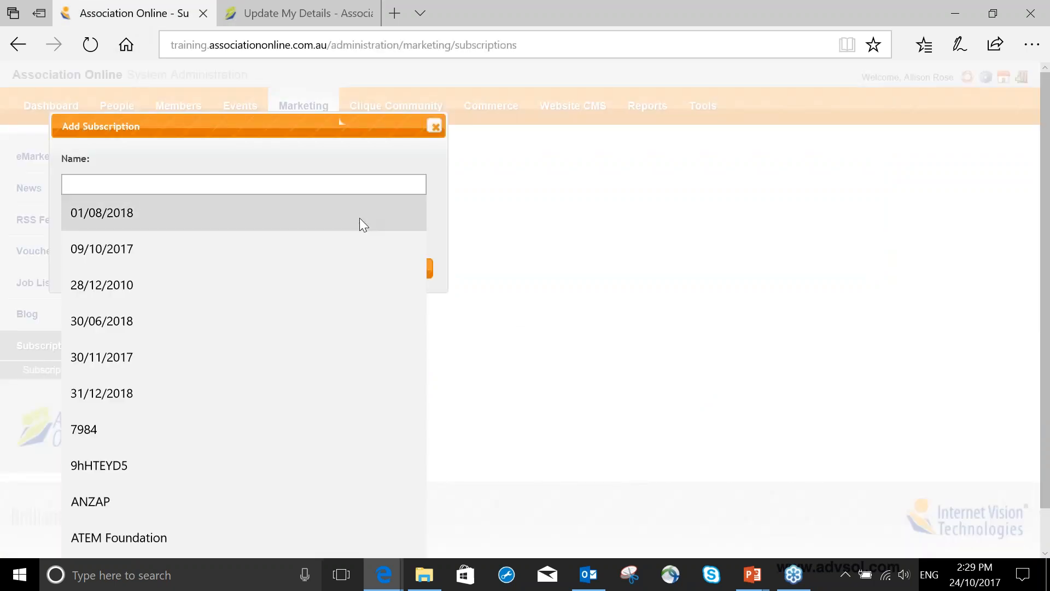
text(Receive eve)
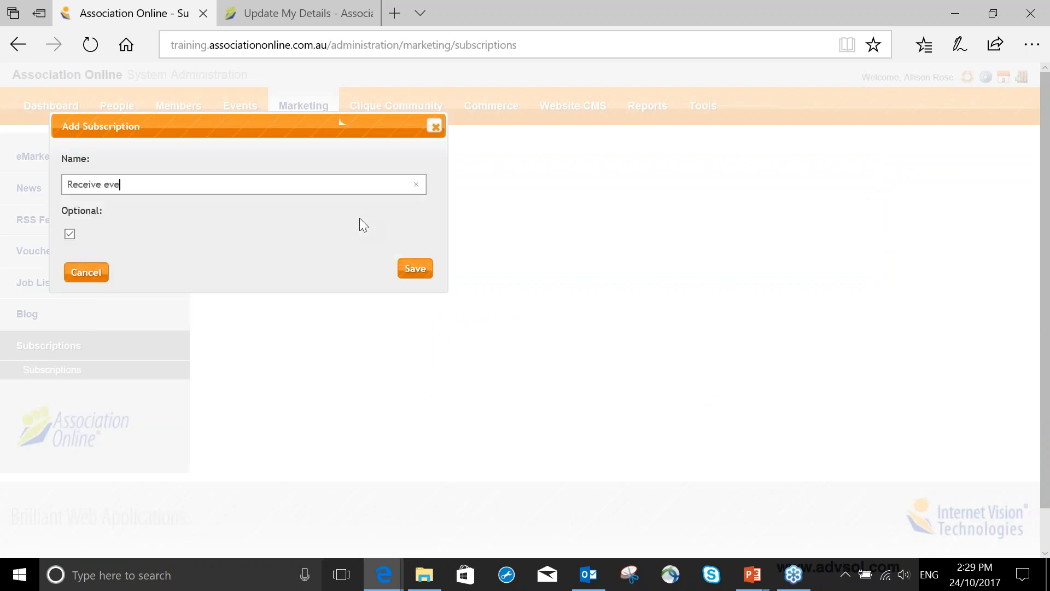
text(nt updates)
click(413, 269)
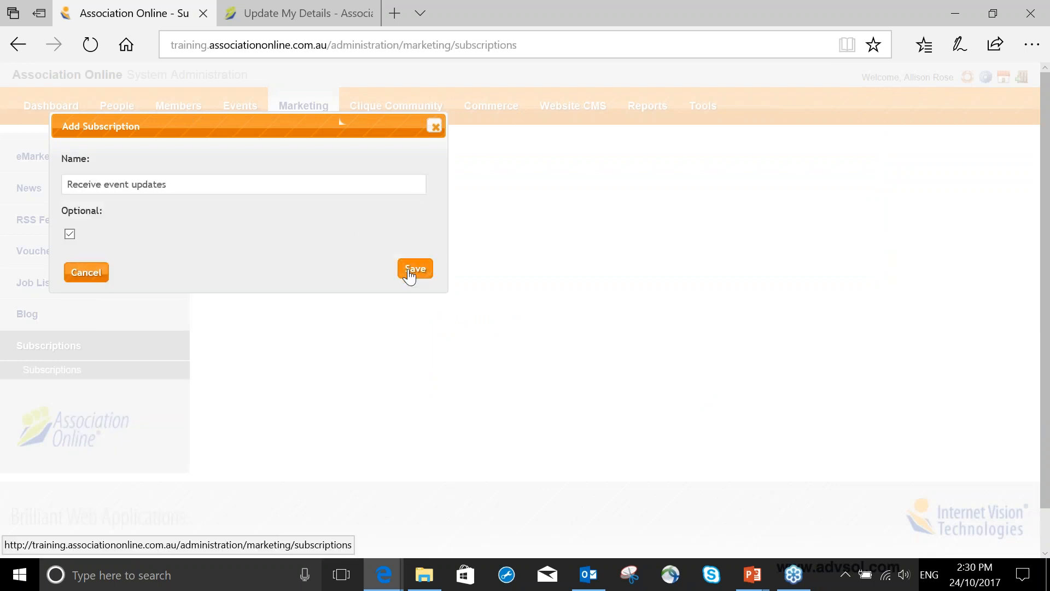
- Reload the website's Update My Details form and check its email subscription options again
click(295, 13)
click(91, 45)
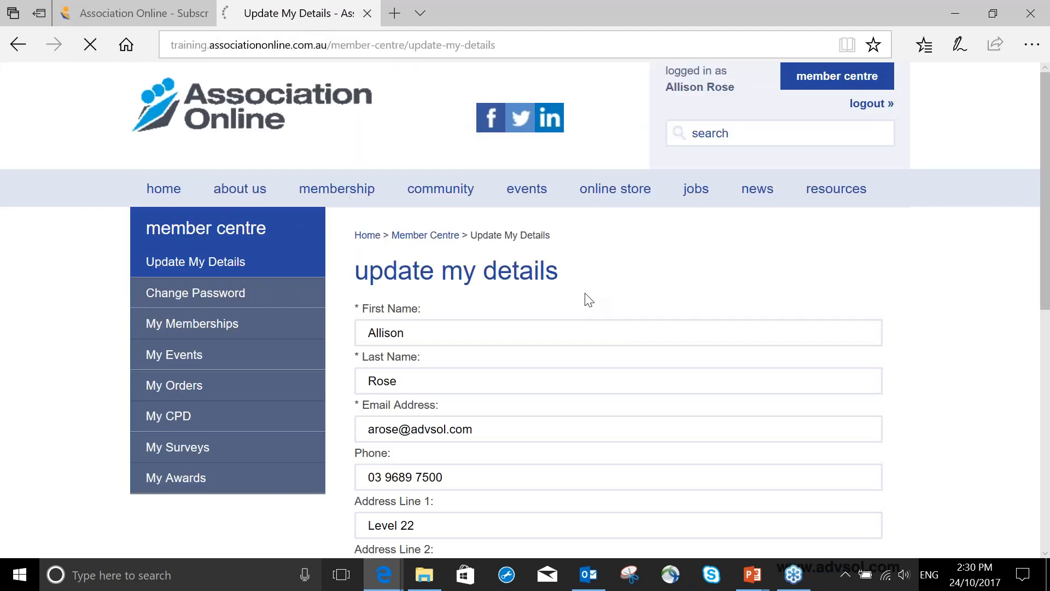
scroll(586, 297, down, 10)
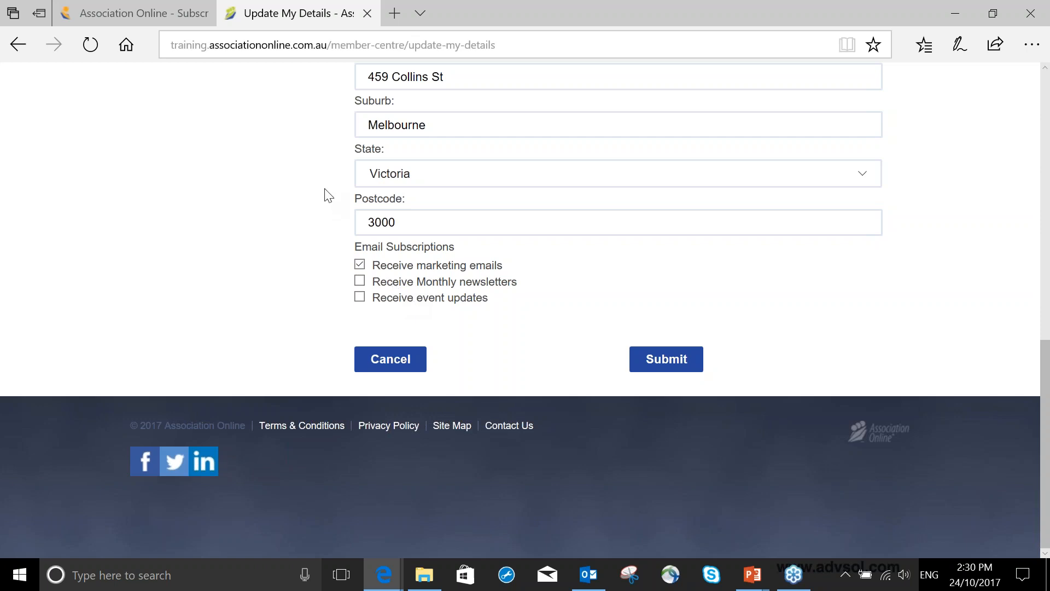
- Start a new subscription in the administration named "Member-only communication" and make it non-optional
click(110, 12)
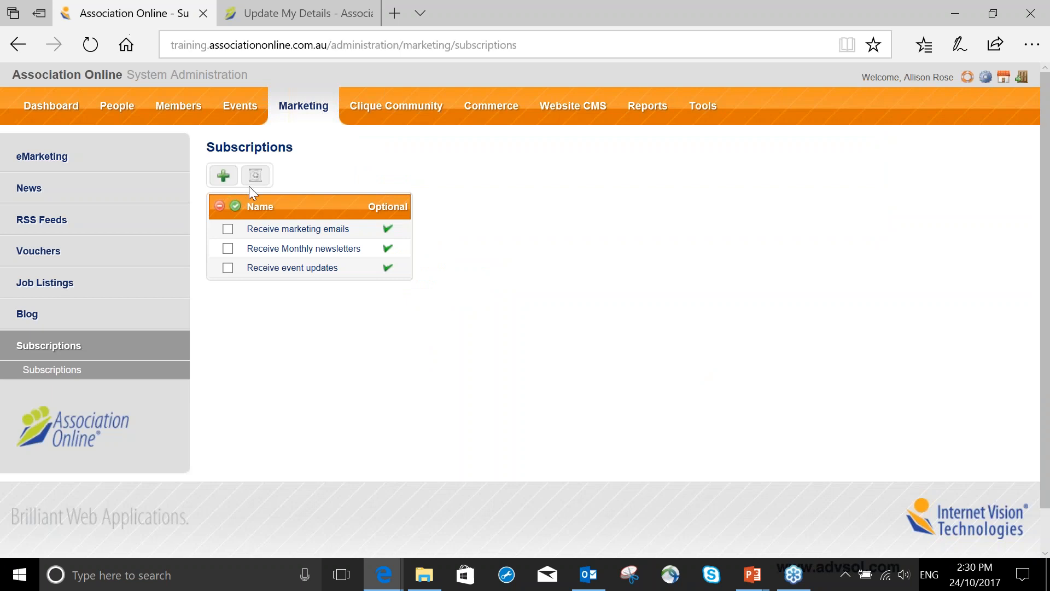
click(223, 176)
click(238, 192)
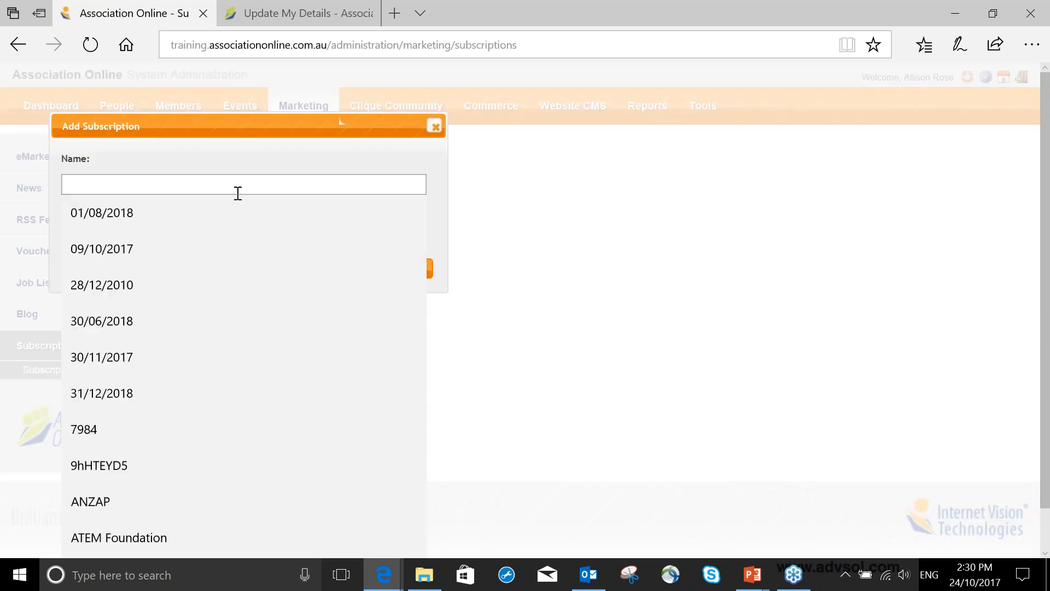
text(Member-only communication)
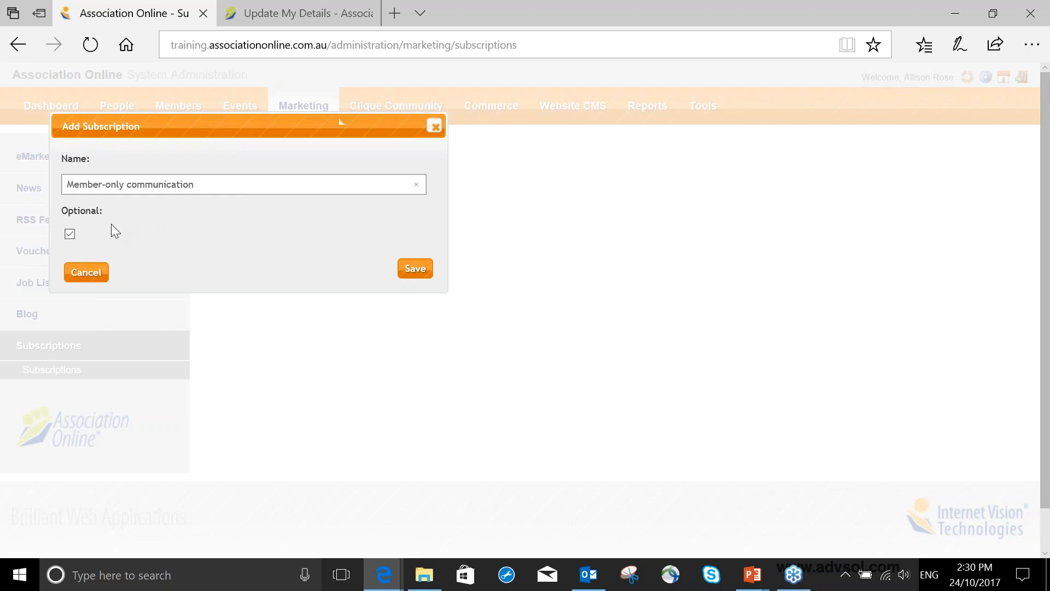
click(70, 234)
- Enter the unsubscribe reason "You are not able to unsubscribe as this is a member only benefit" and save the subscription
click(134, 282)
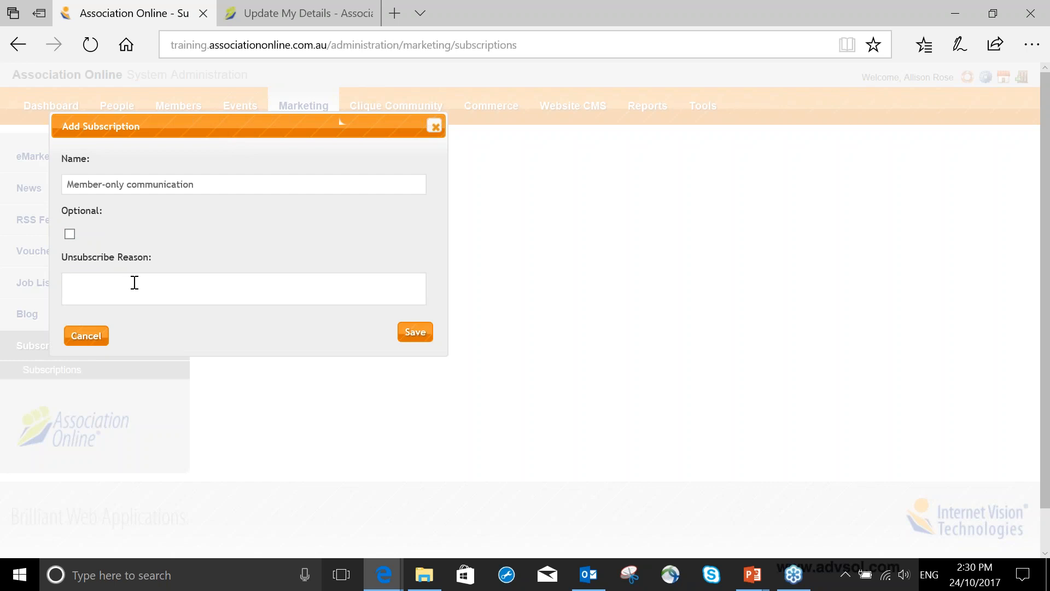
text(You are not able to unsubscribe)
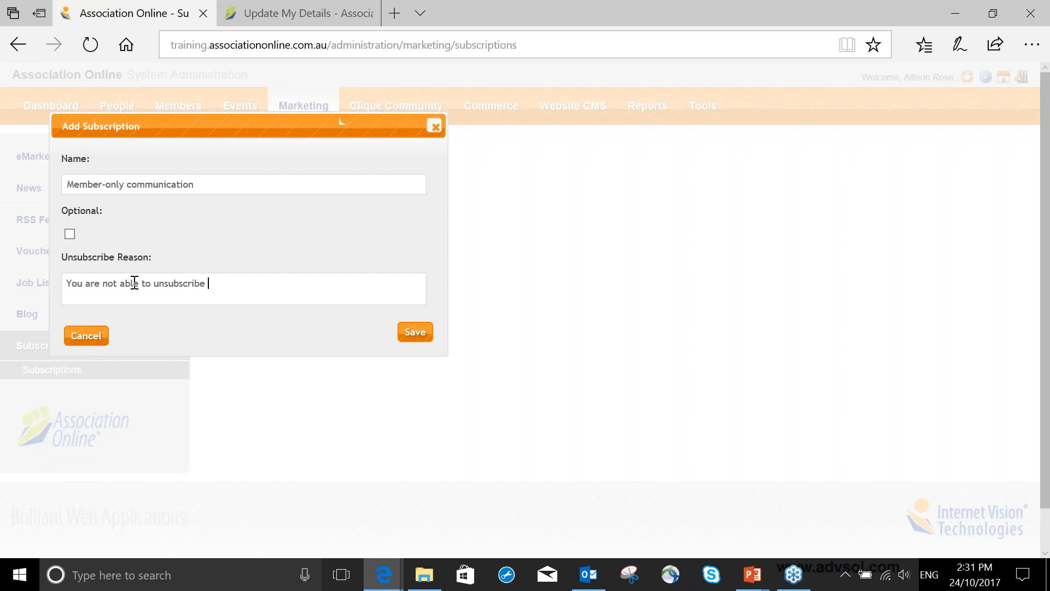
text(as this is a member only benefit)
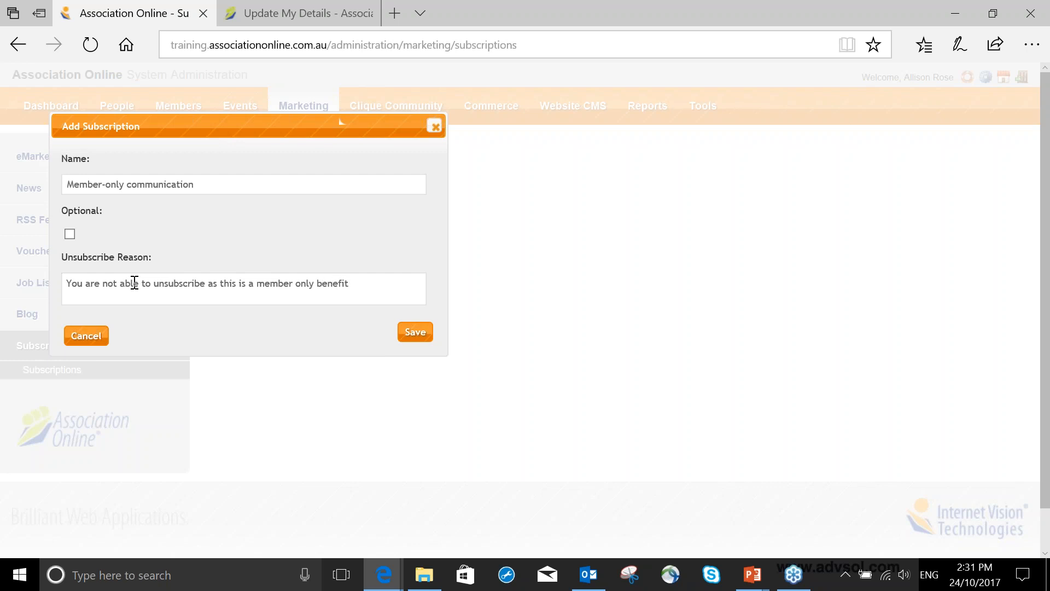
click(413, 332)
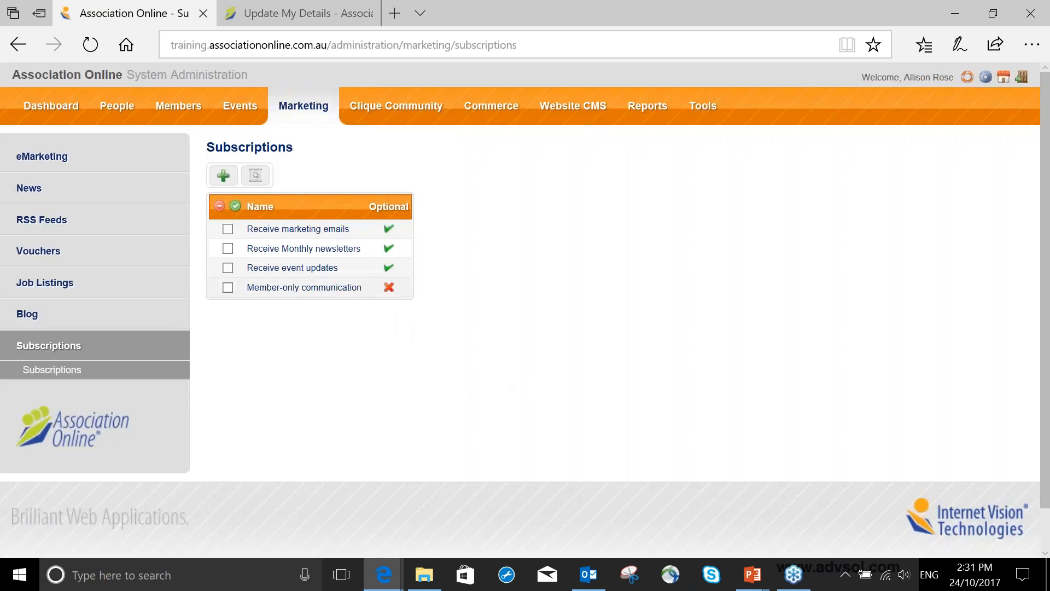
- Open the members administration in a new tab and display the Full Membership type's member benefits settings
right_click(175, 106)
click(201, 124)
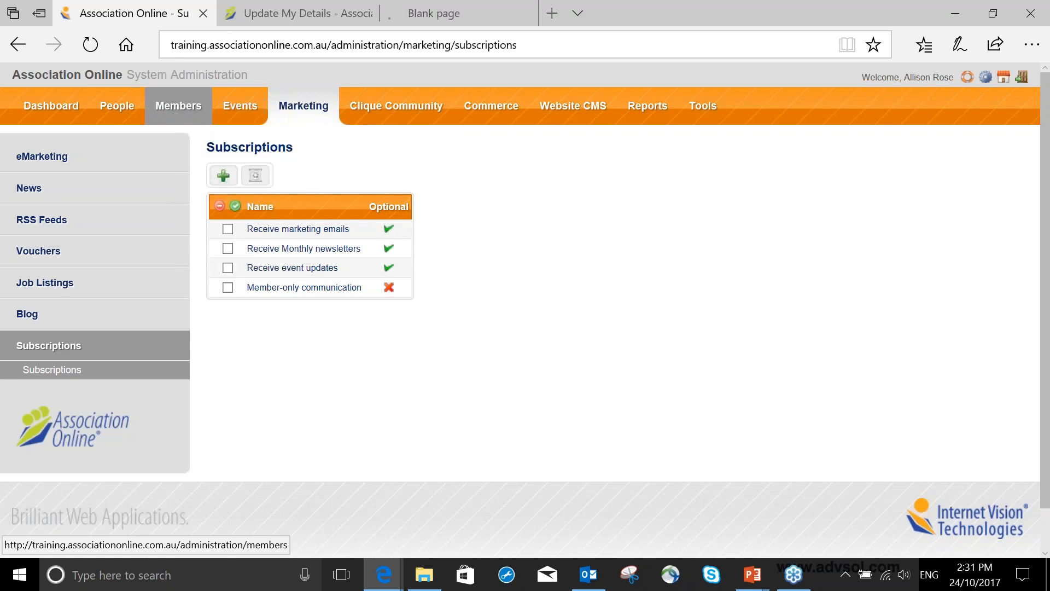
click(459, 15)
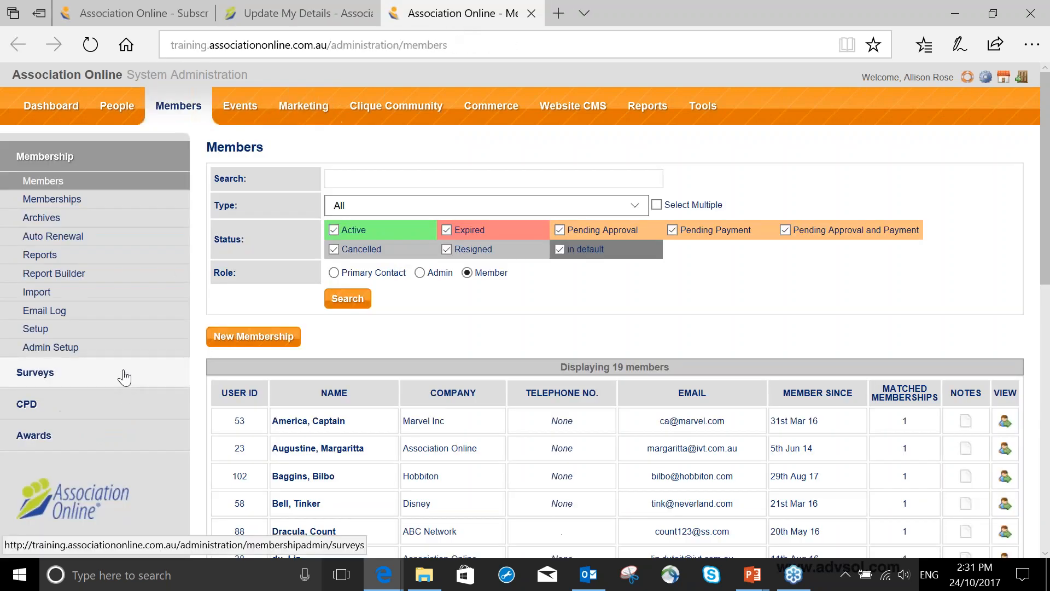
click(122, 331)
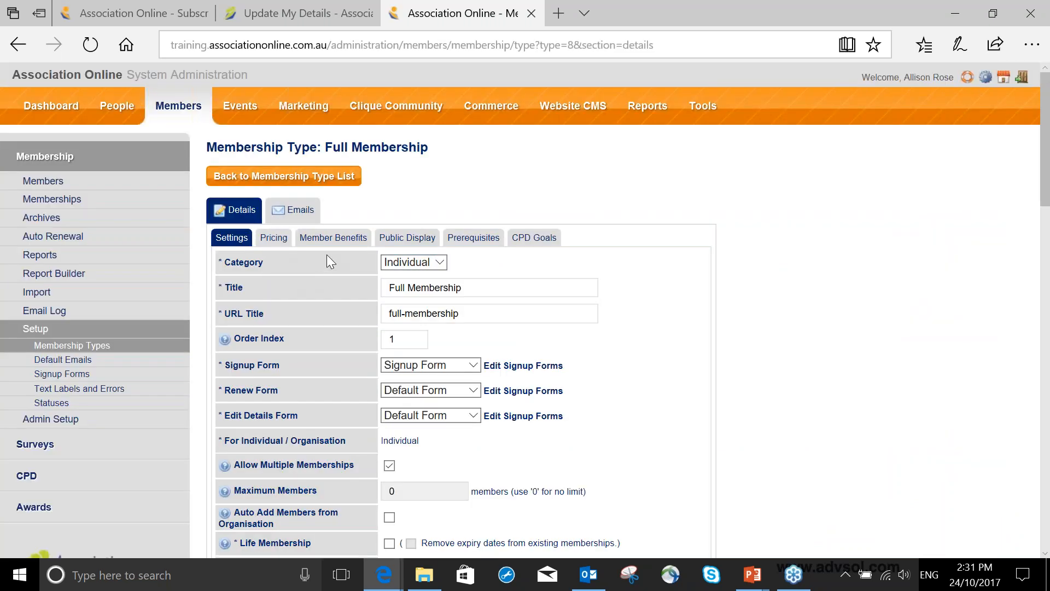
click(335, 237)
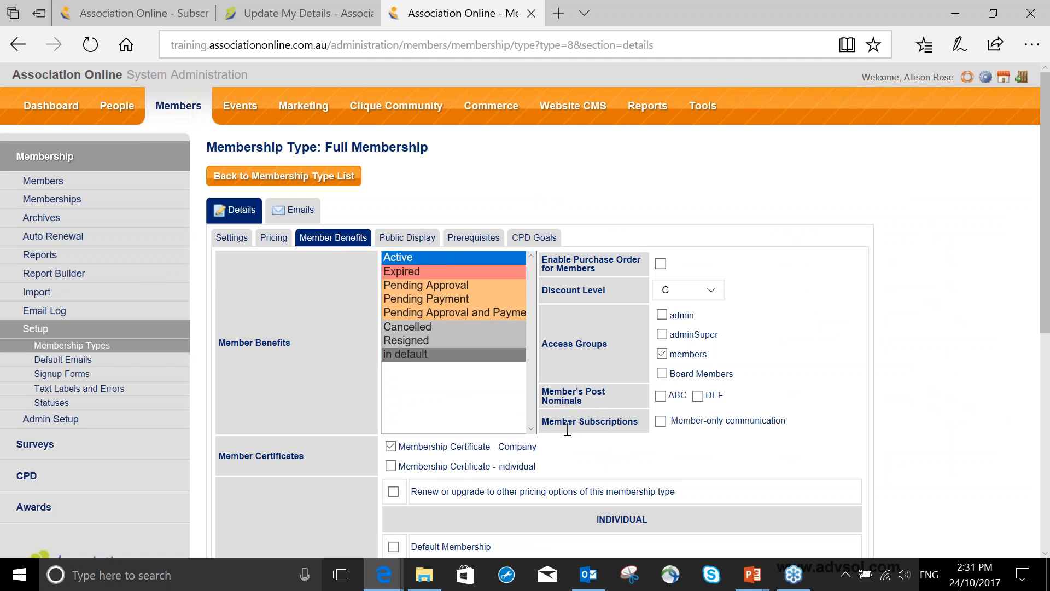
- Enable the Member-only communication subscription for active members of the Full Membership type
drag(566, 428, 649, 434)
click(661, 426)
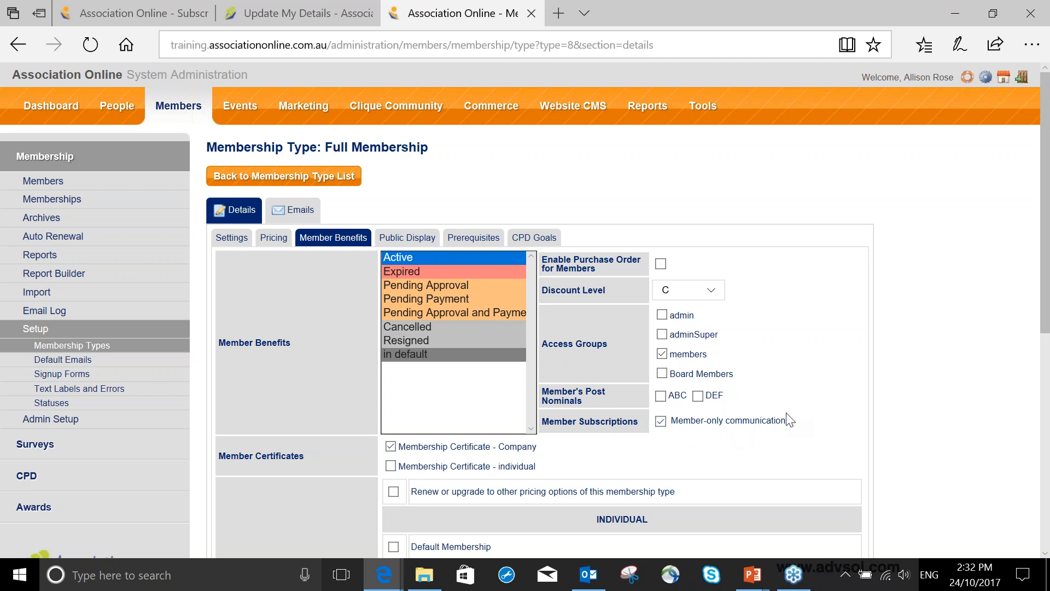
scroll(798, 413, down, 3)
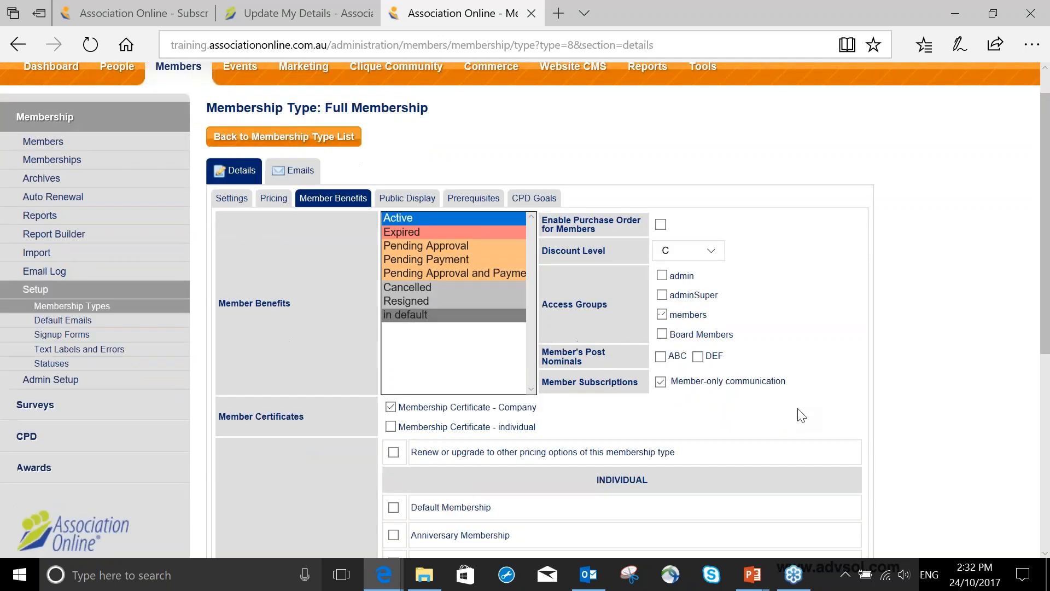
click(850, 484)
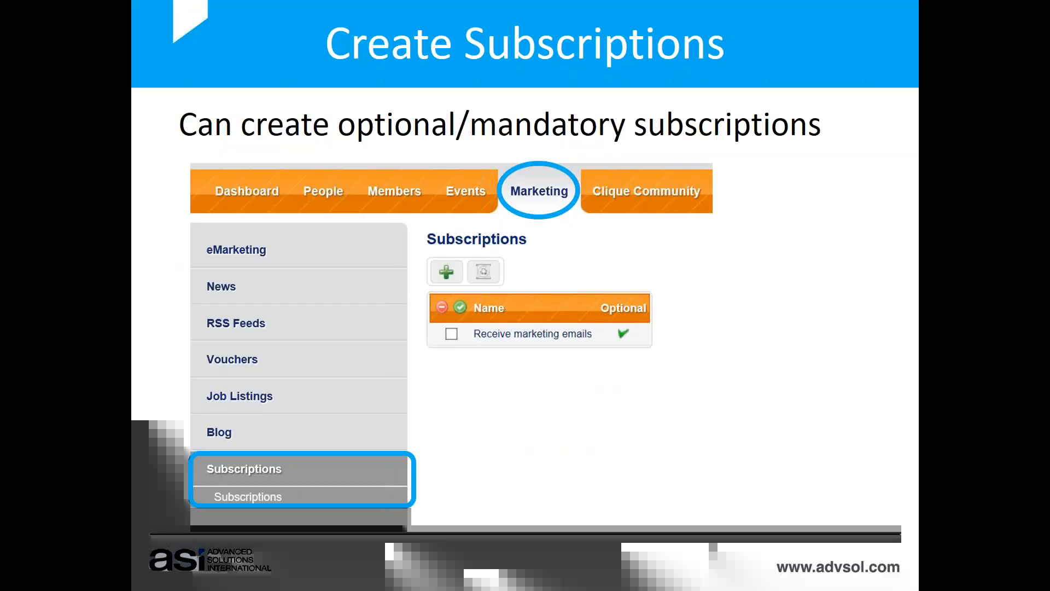
key(Right)
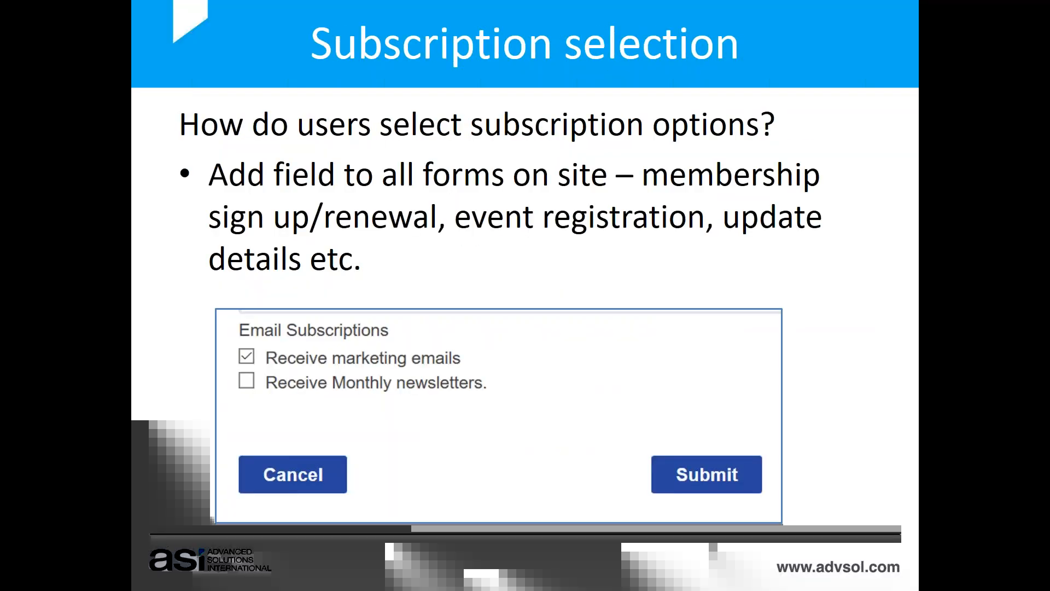